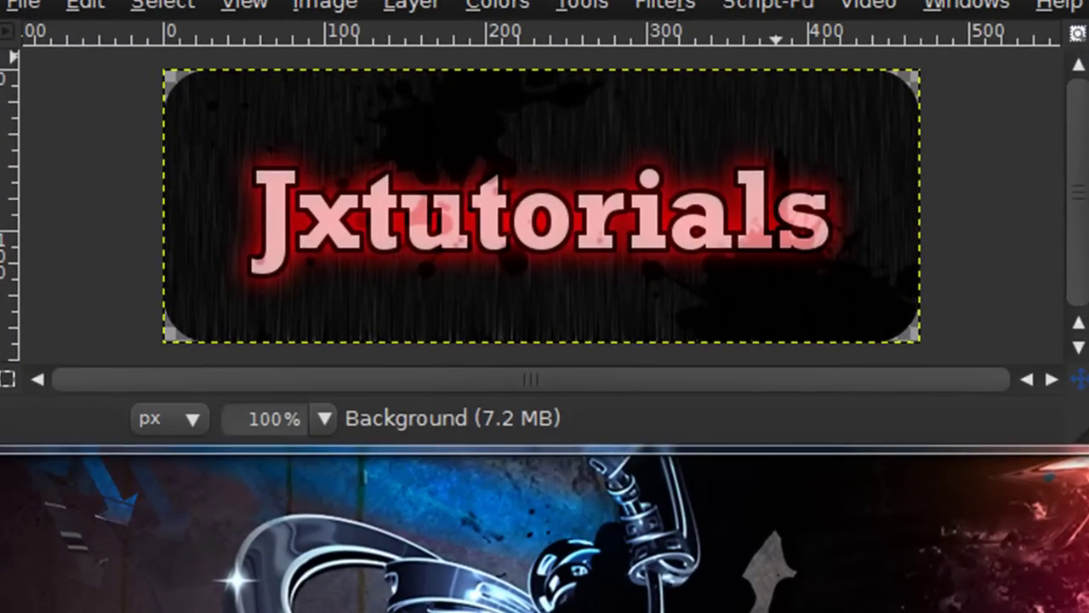
Create a new 470 × 170 pixel image and fill its background with black.
left_click(20, 7)
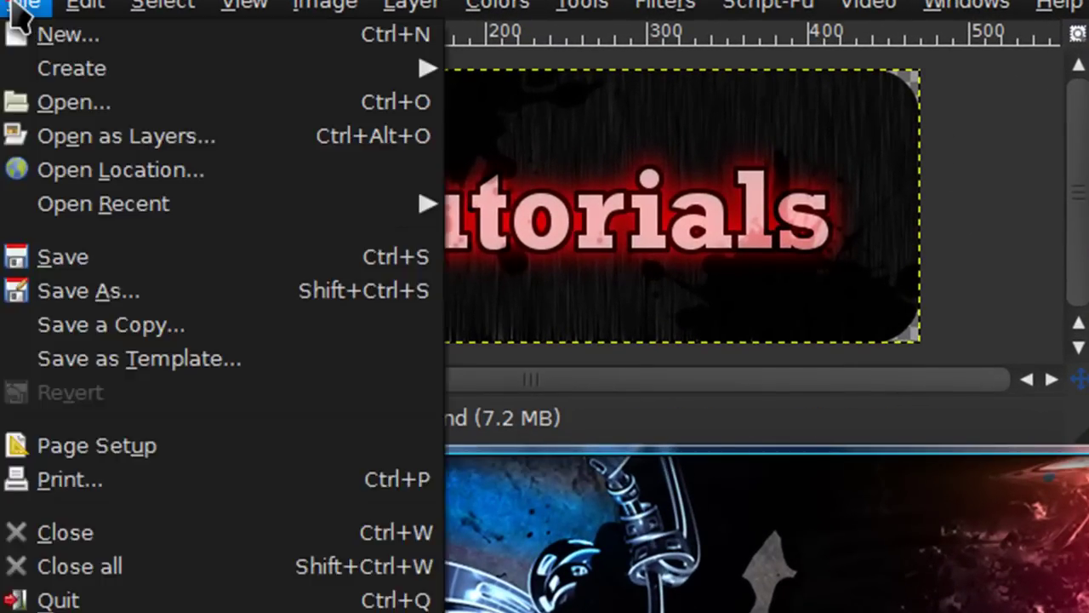
left_click(38, 34)
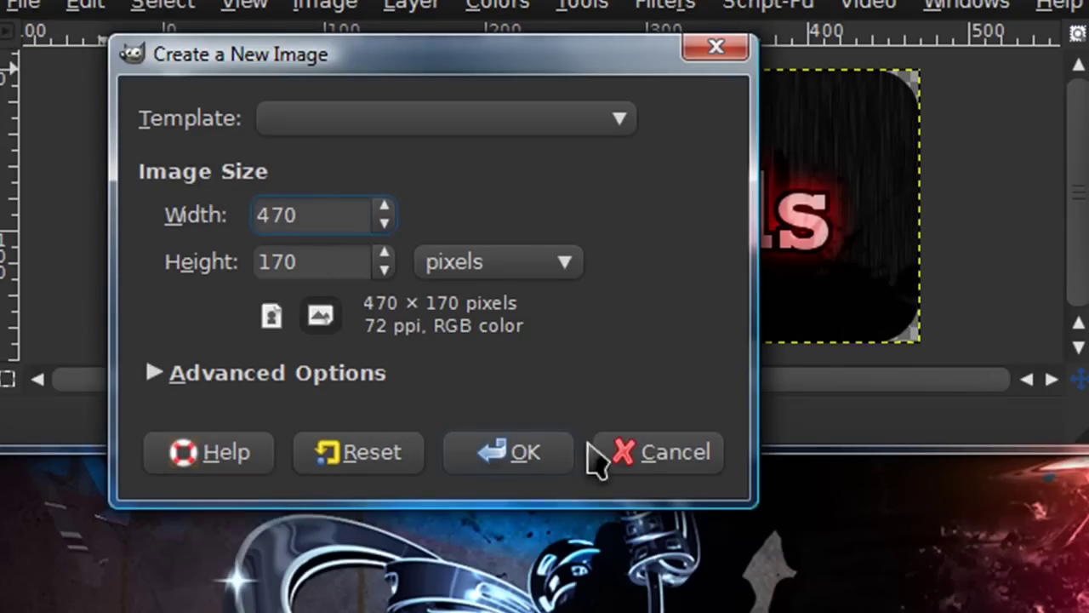
left_click(537, 458)
left_click(1045, 2)
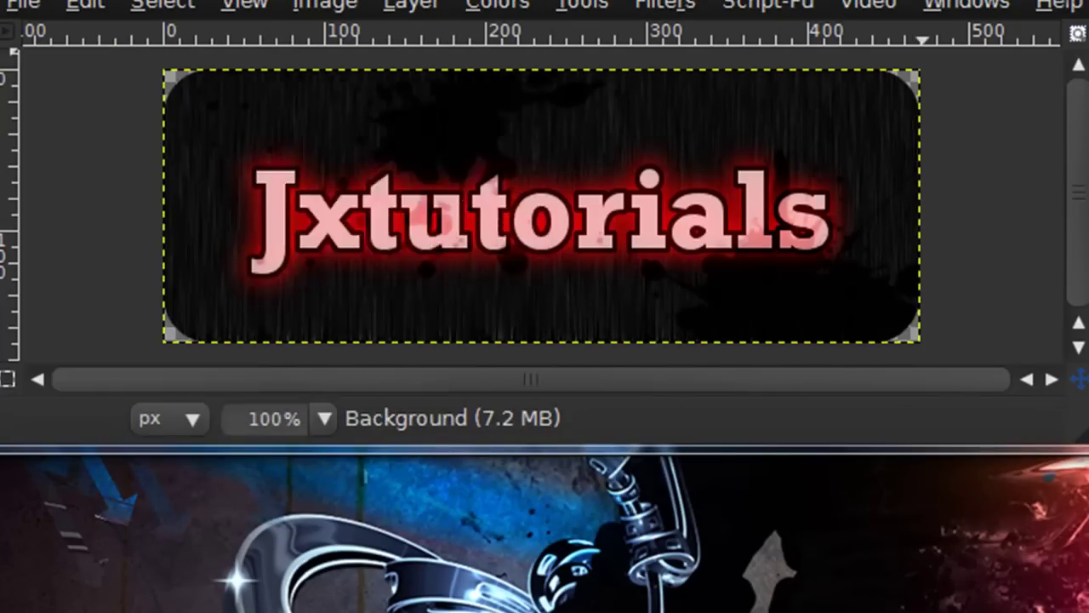
left_click(572, 358)
left_click(562, 357)
left_click_drag(230, 5, 749, 12)
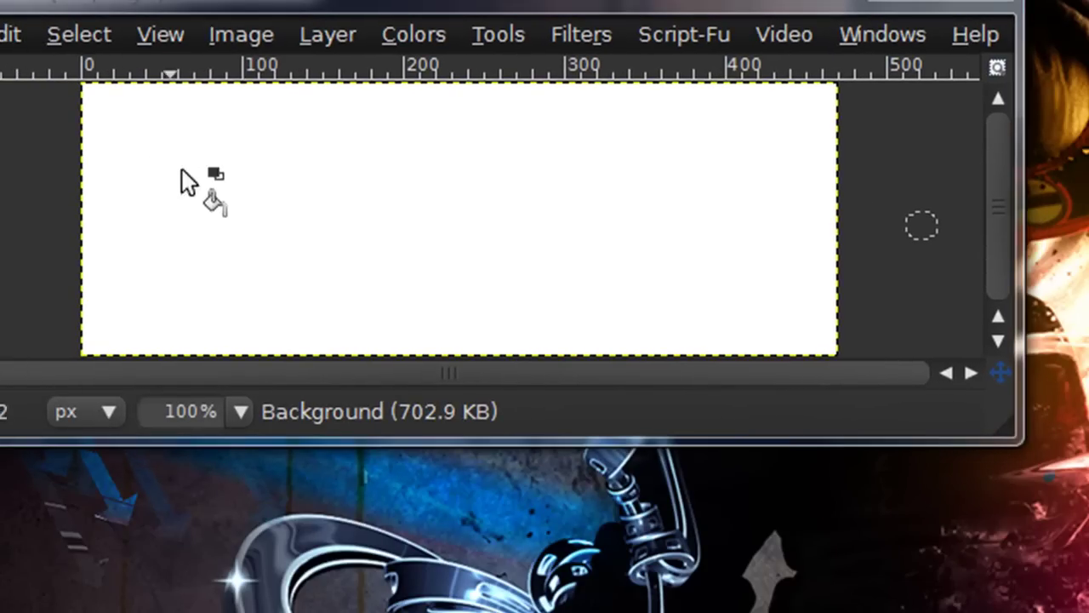
left_click(210, 175)
left_click_drag(218, 12, 260, 12)
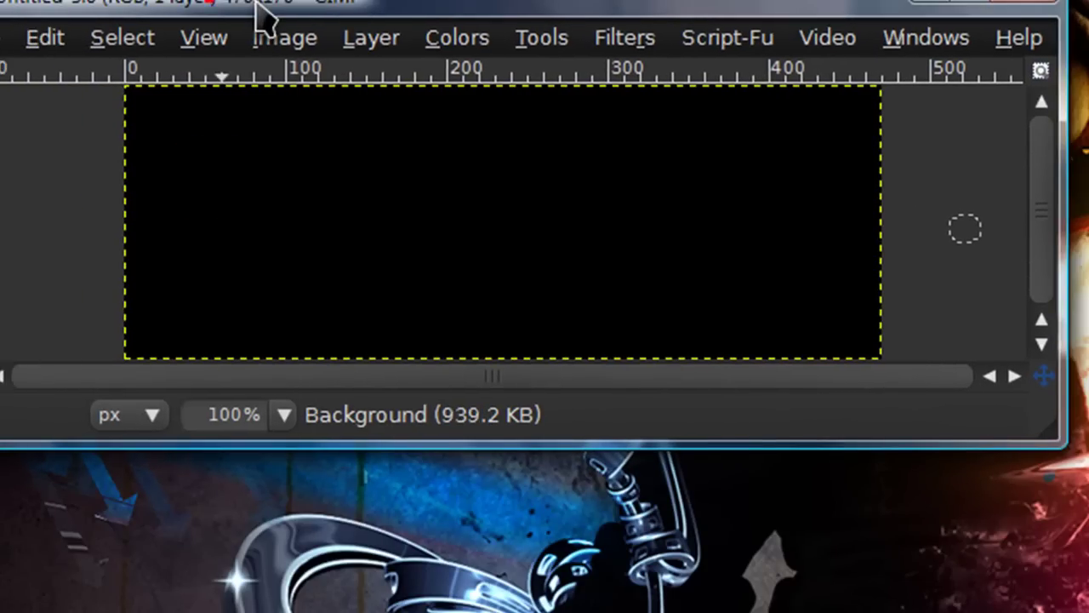
Apply HSV Noise to the black background with holdness 8, hue 0, saturation 0 and value 255.
left_click(625, 41)
mouse_move(684, 365)
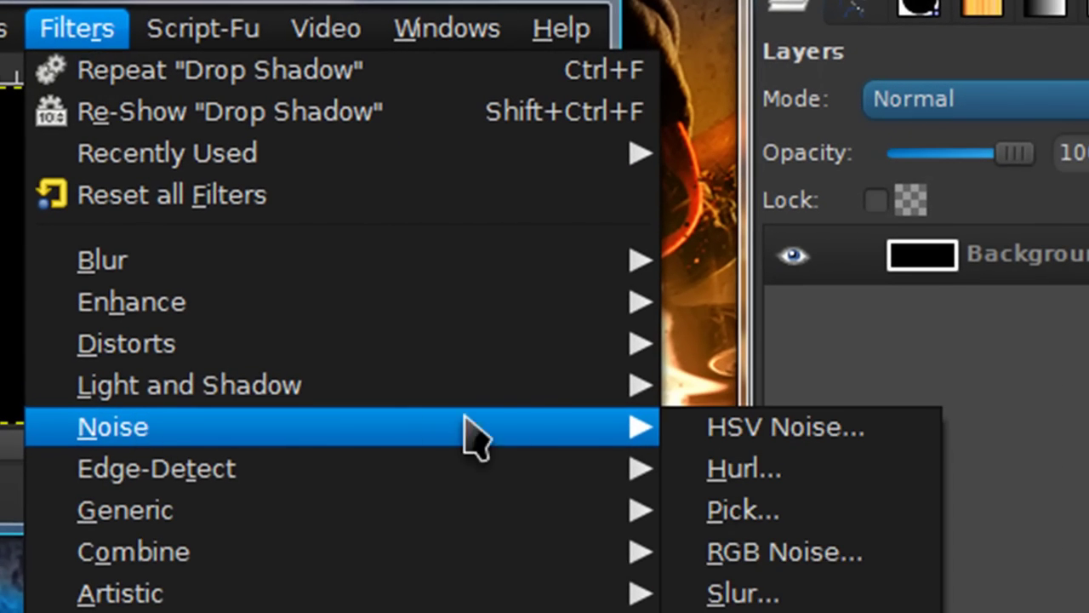
left_click(759, 428)
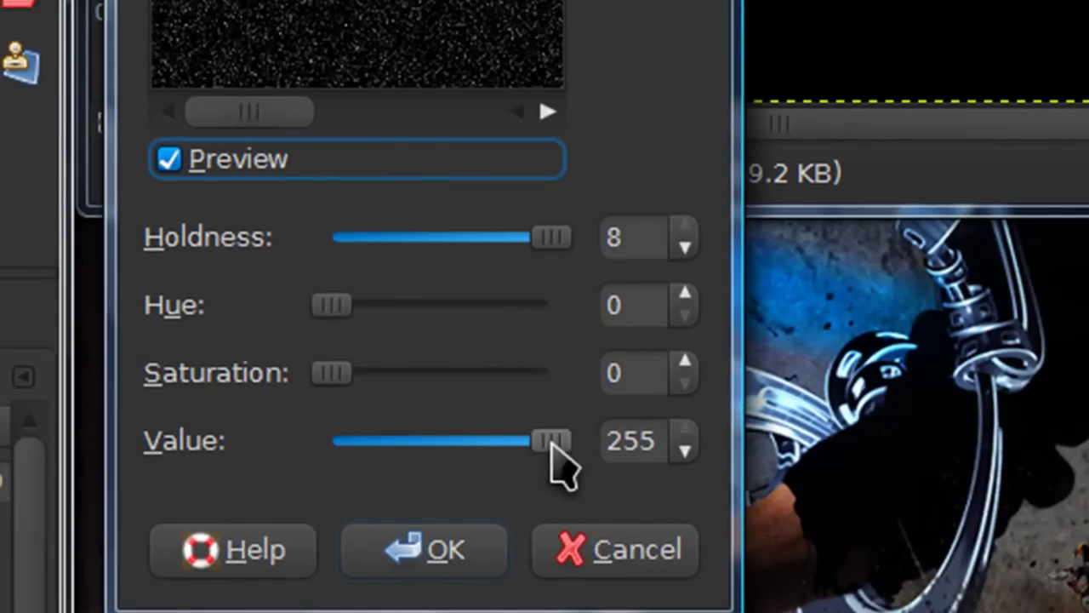
left_click(406, 555)
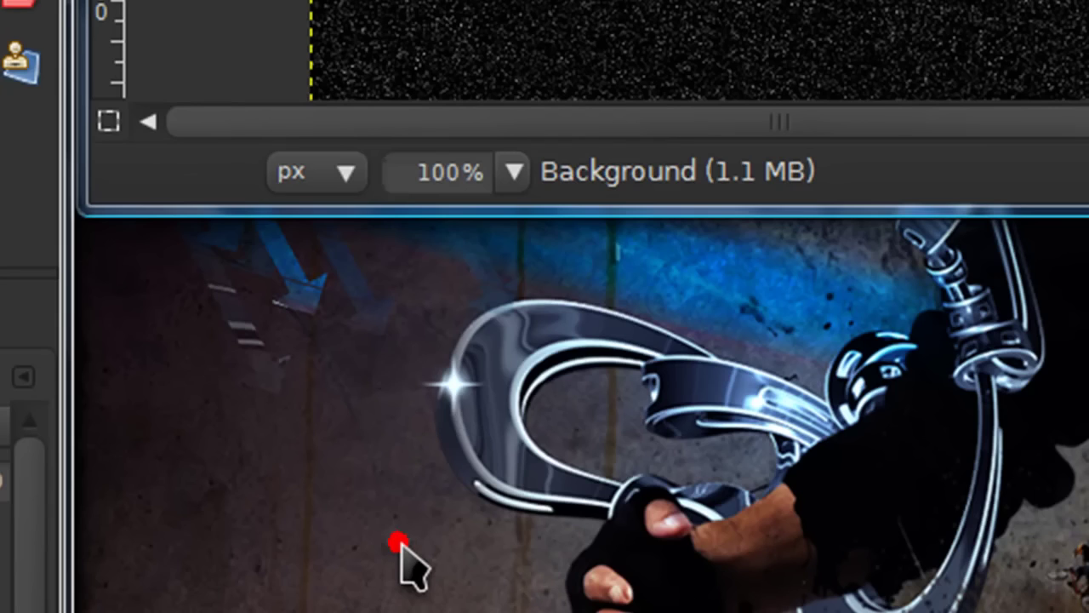
Apply a linear Motion Blur to the noise with length 15 and angle 90.
left_click(85, 14)
mouse_move(145, 261)
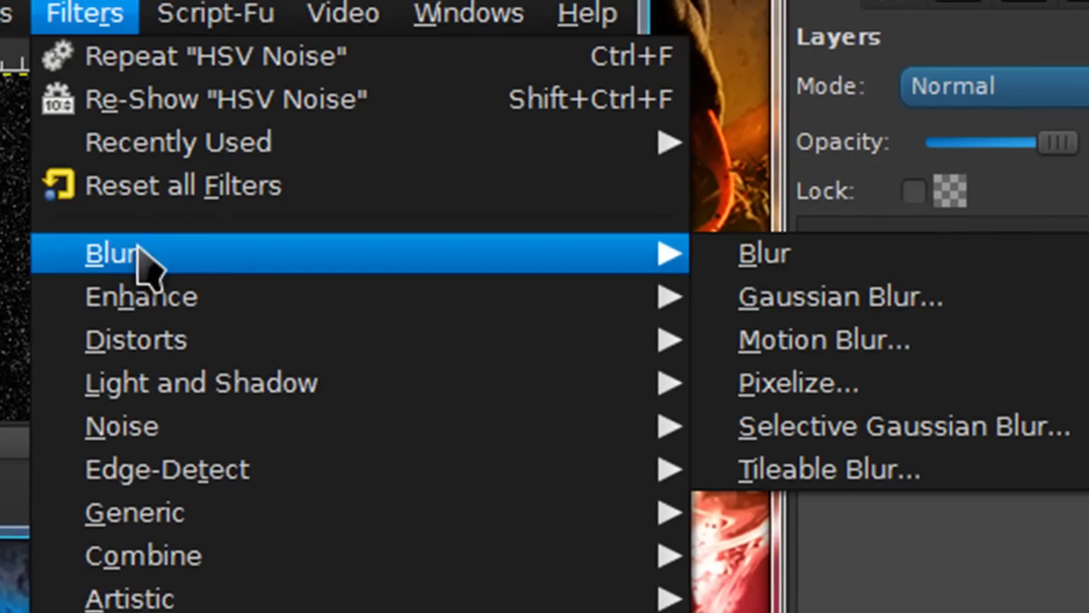
left_click(754, 340)
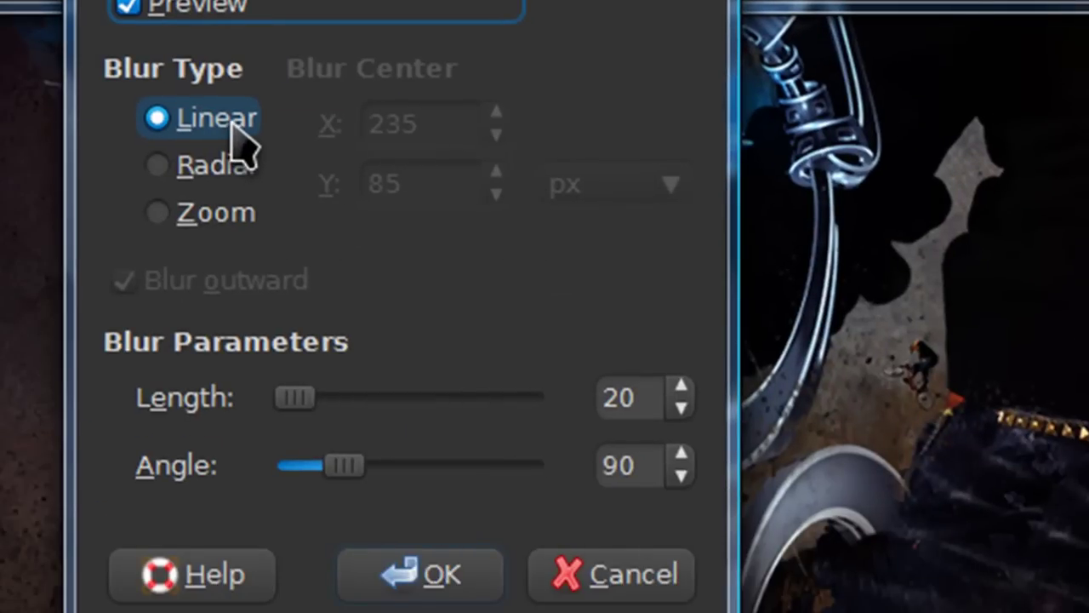
left_click(680, 407)
left_click(681, 407)
left_click(681, 408)
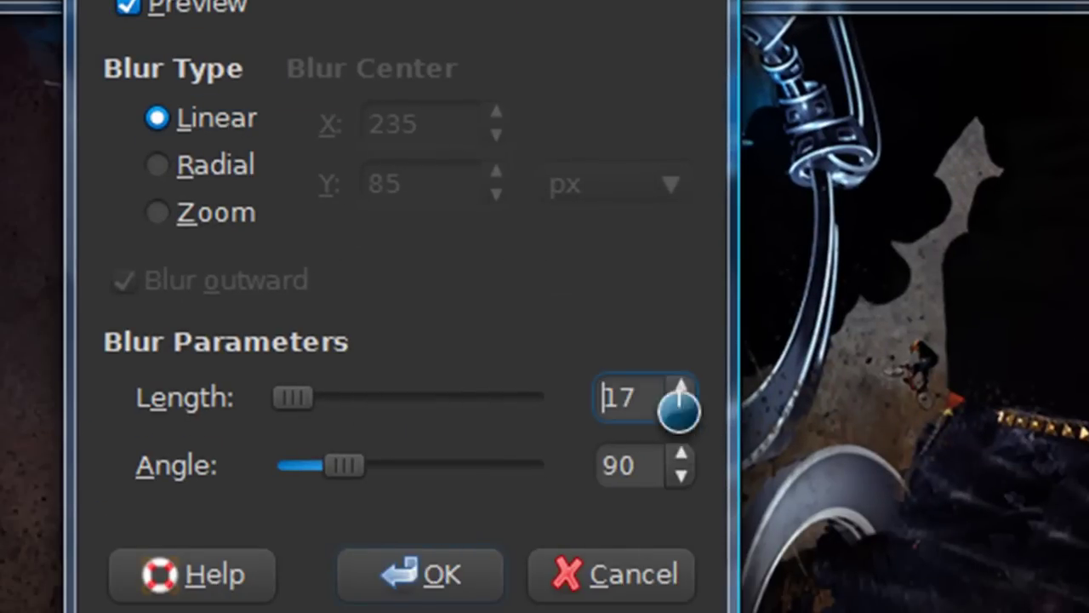
left_click(681, 407)
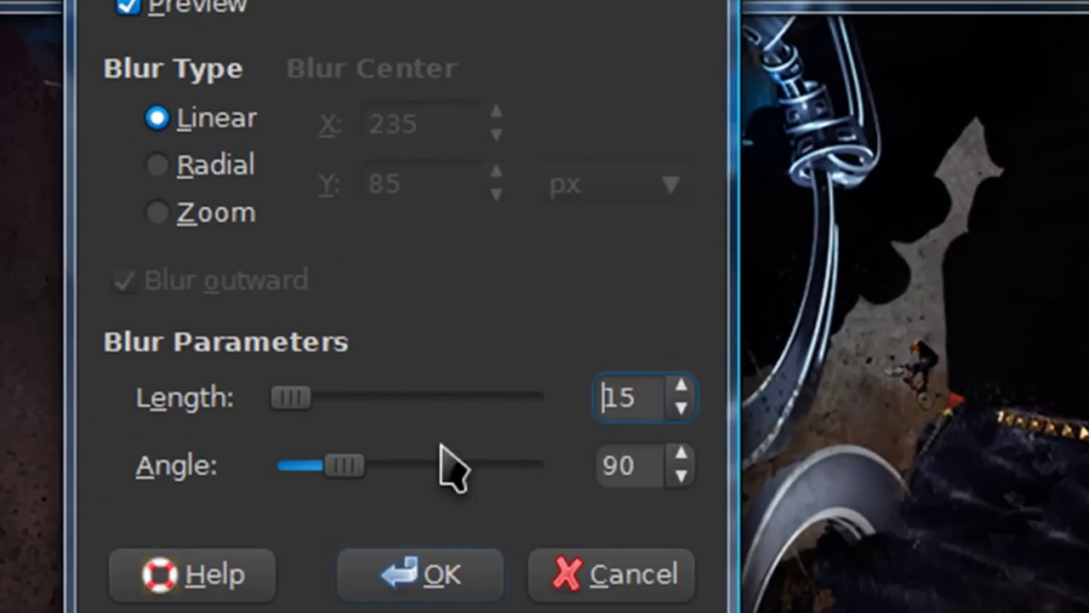
left_click(430, 587)
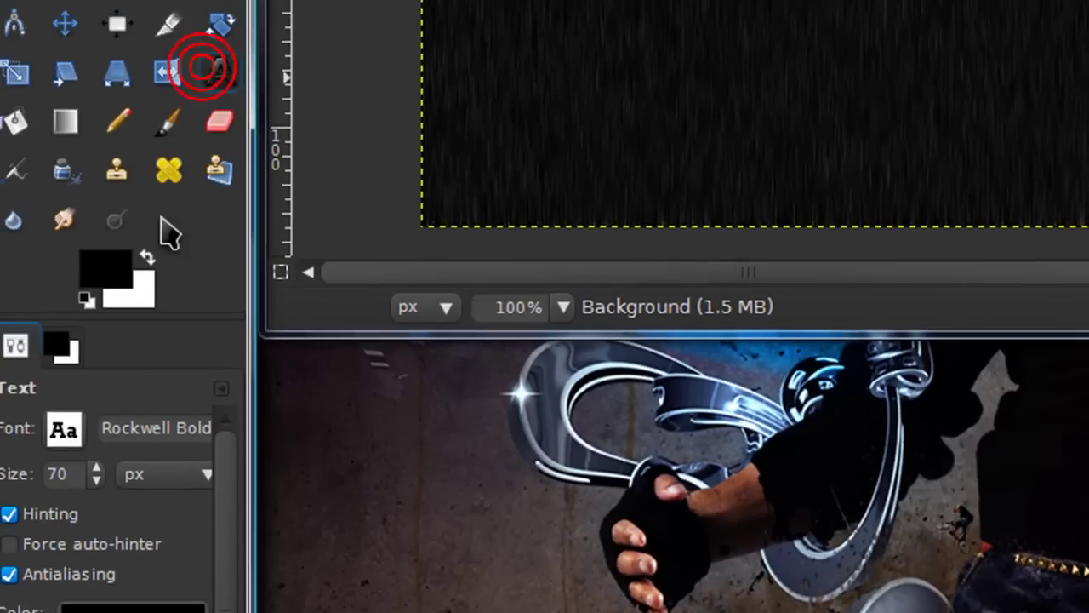
Add the text "Jxtutorials" in white Rockwell Bold at 70 px over the background.
left_click(147, 257)
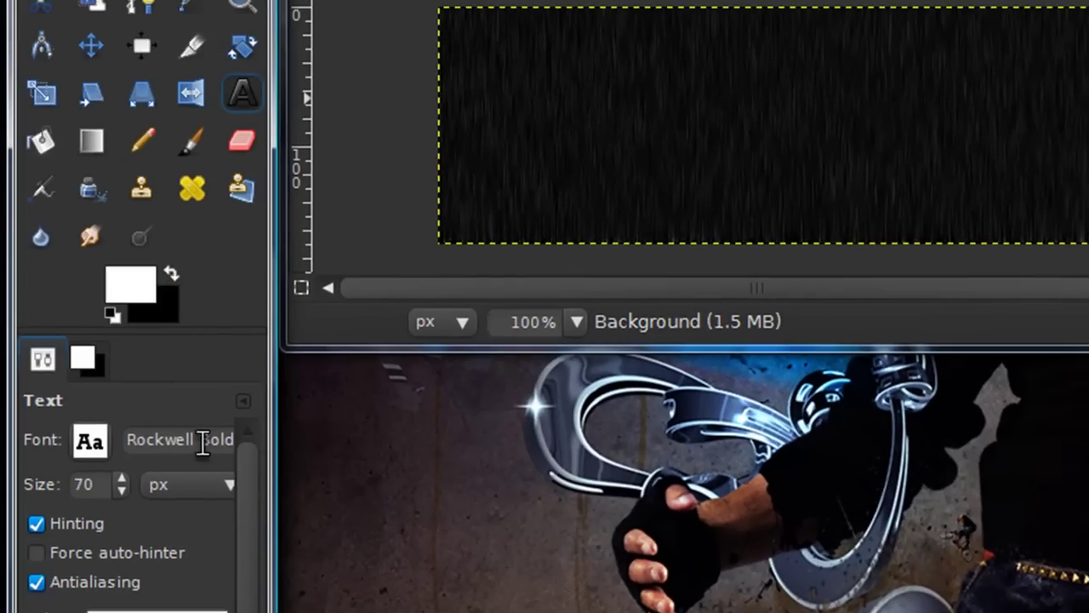
left_click(545, 124)
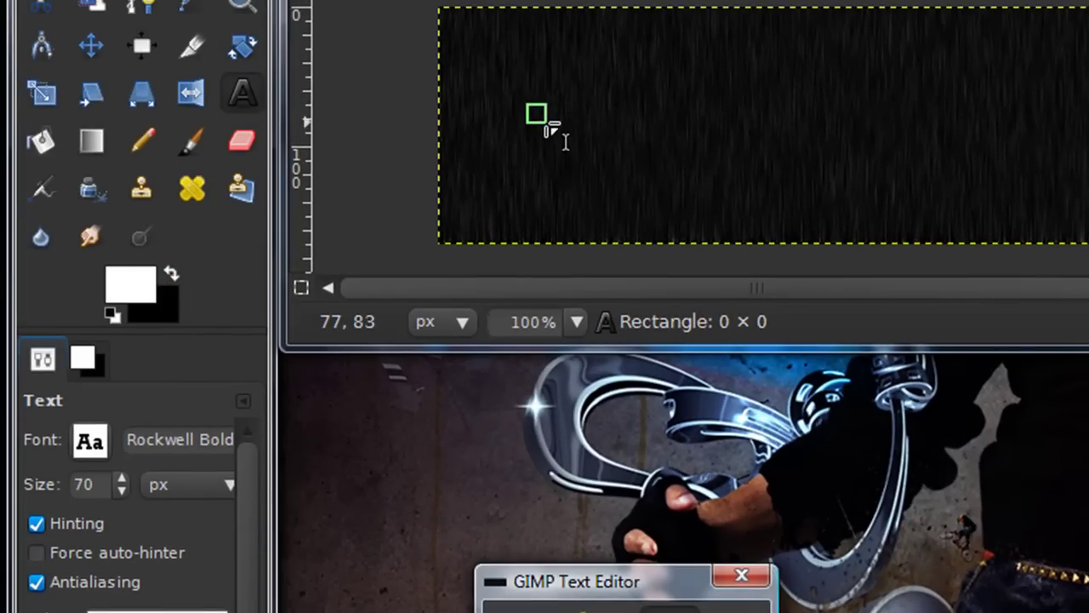
type("Jxtutorials")
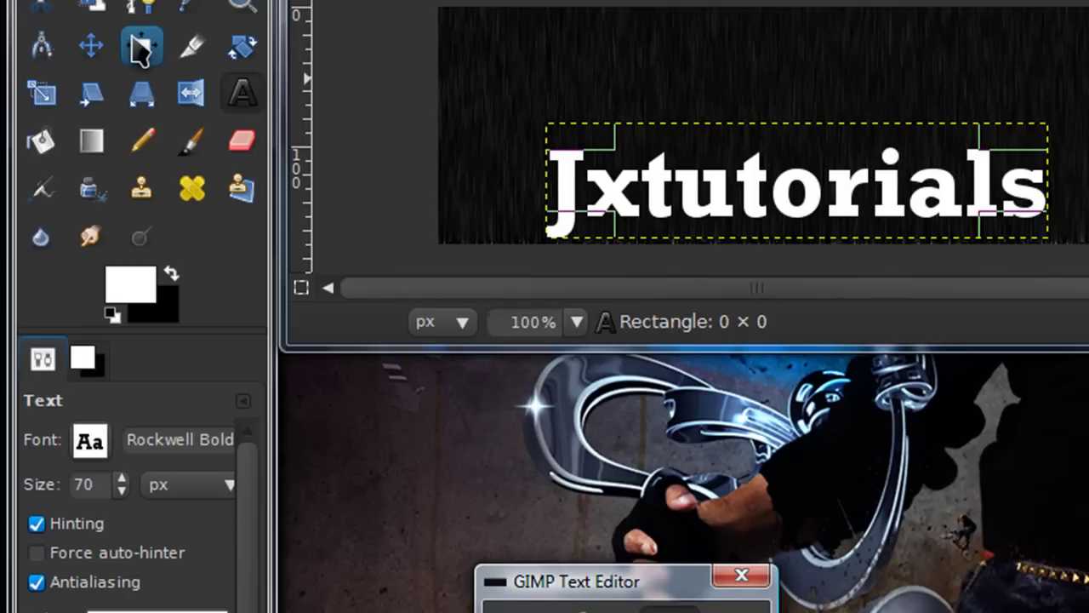
Centre the text layer horizontally and vertically on the image with the Alignment tool.
left_click(141, 48)
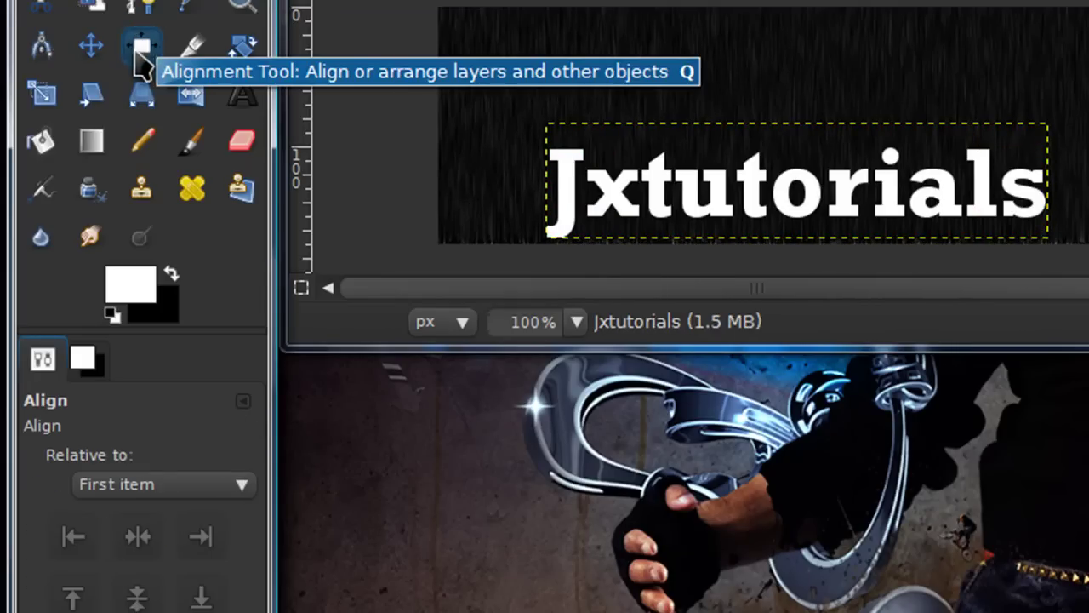
left_click(655, 184)
left_click(656, 188)
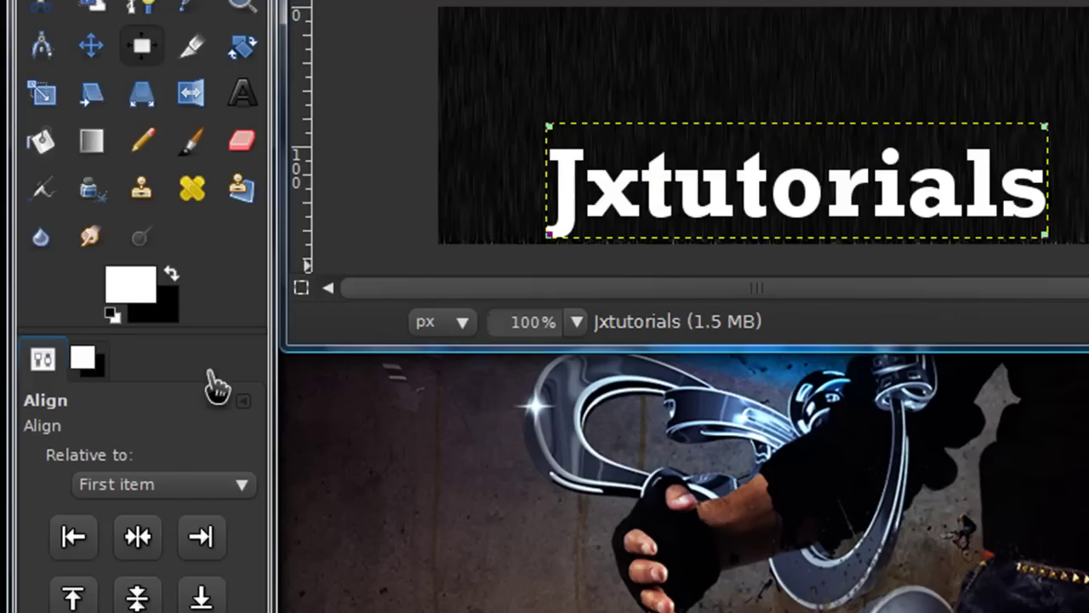
left_click(139, 554)
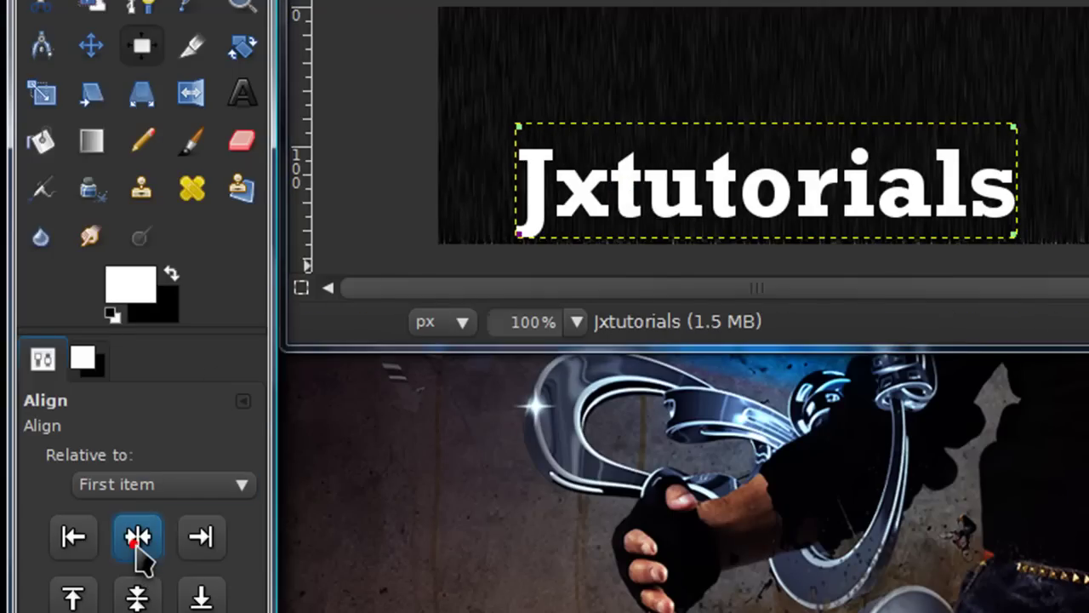
left_click(136, 593)
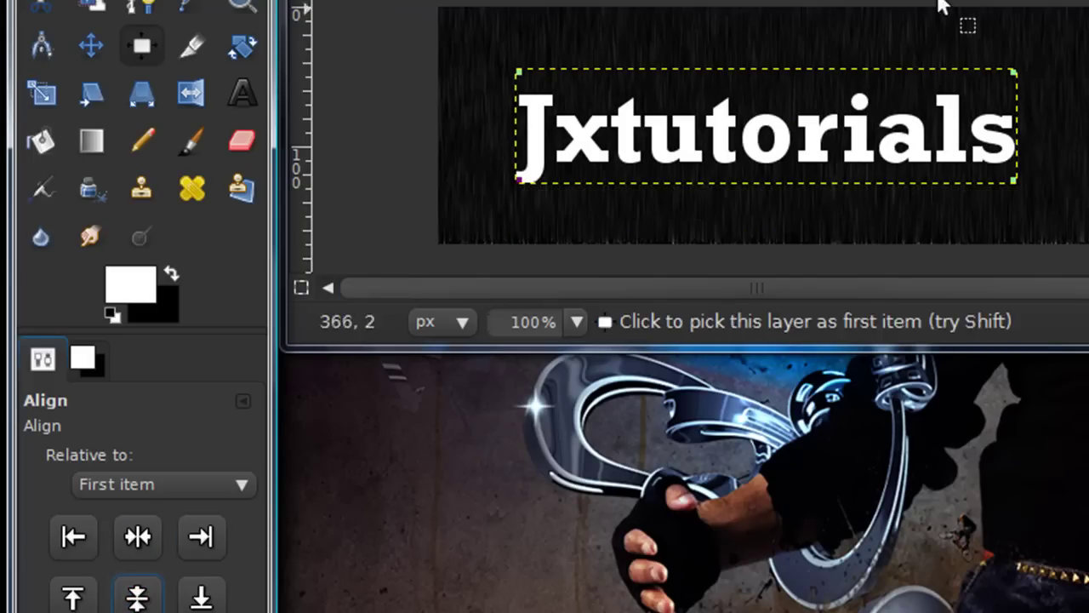
Turn the text layer's alpha into a selection and add a new transparent layer above it.
left_click(40, 140)
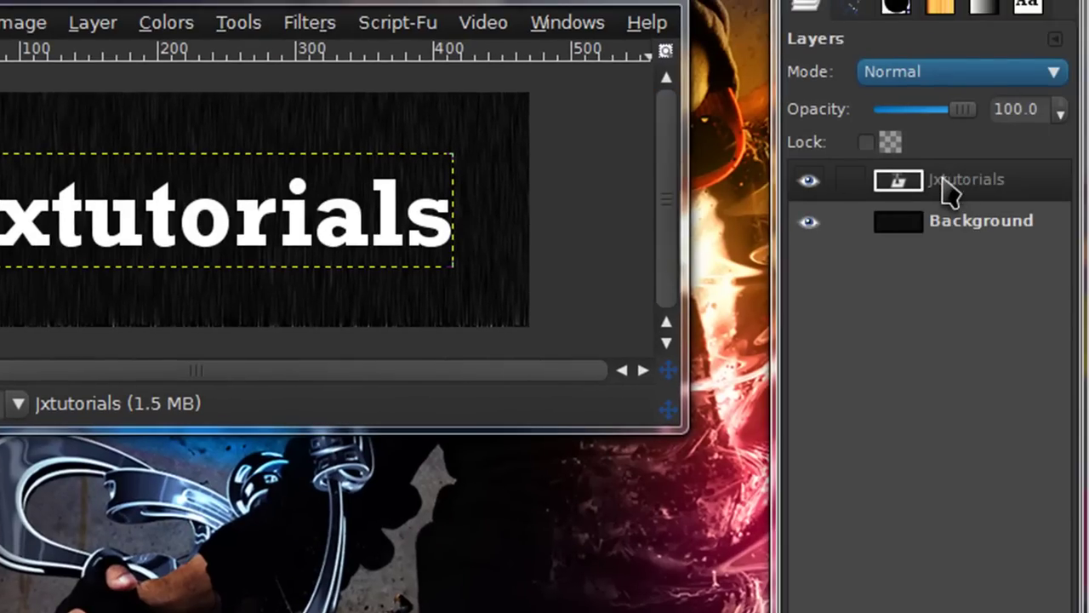
right_click(948, 191)
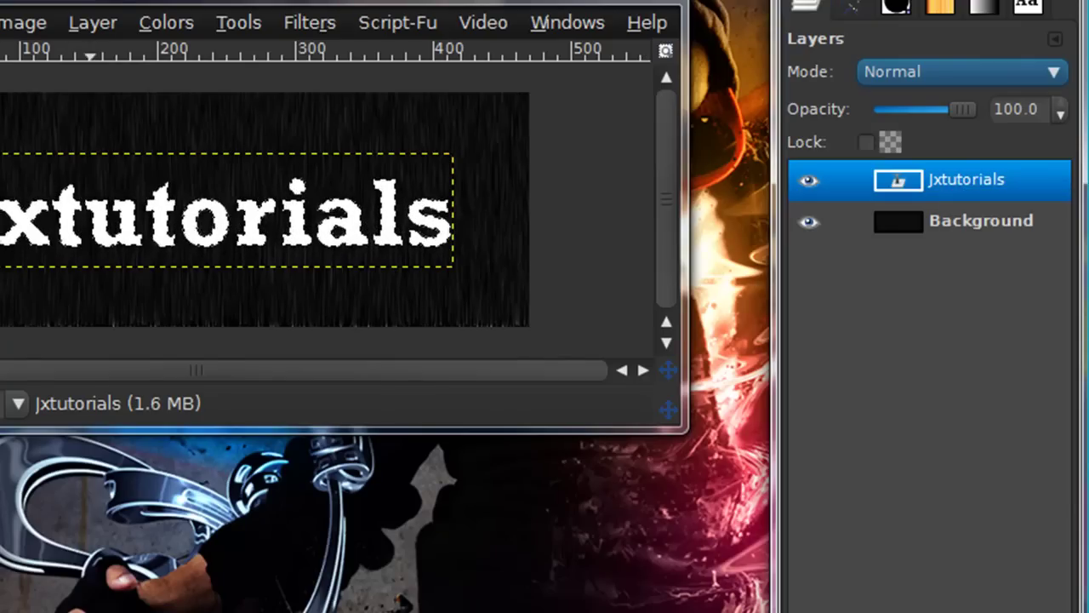
left_click(149, 205)
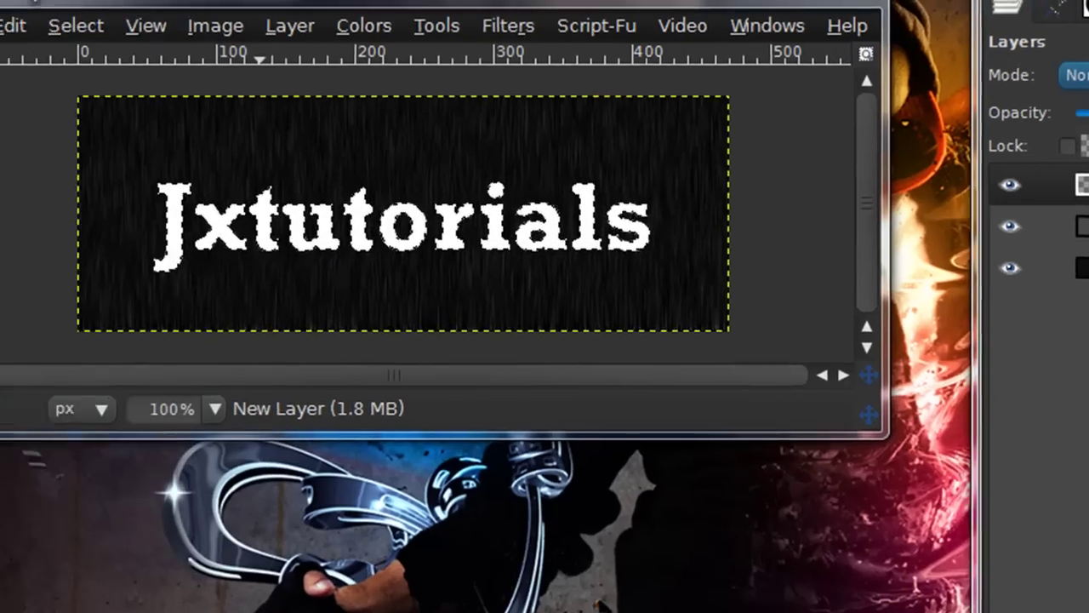
Grow the text-shaped selection by 3 pixels.
left_click(64, 25)
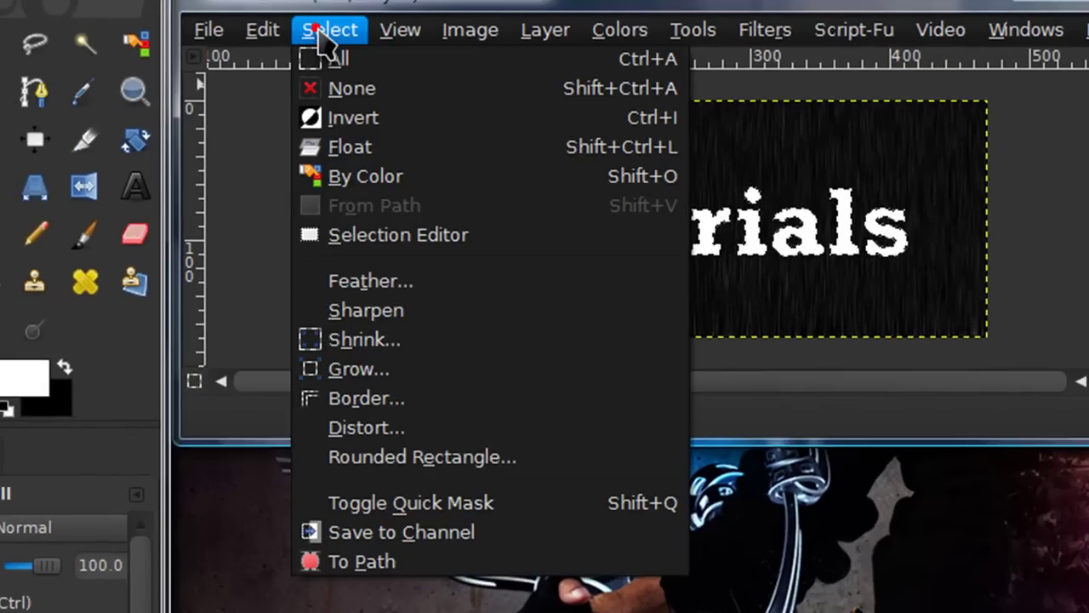
left_click(358, 368)
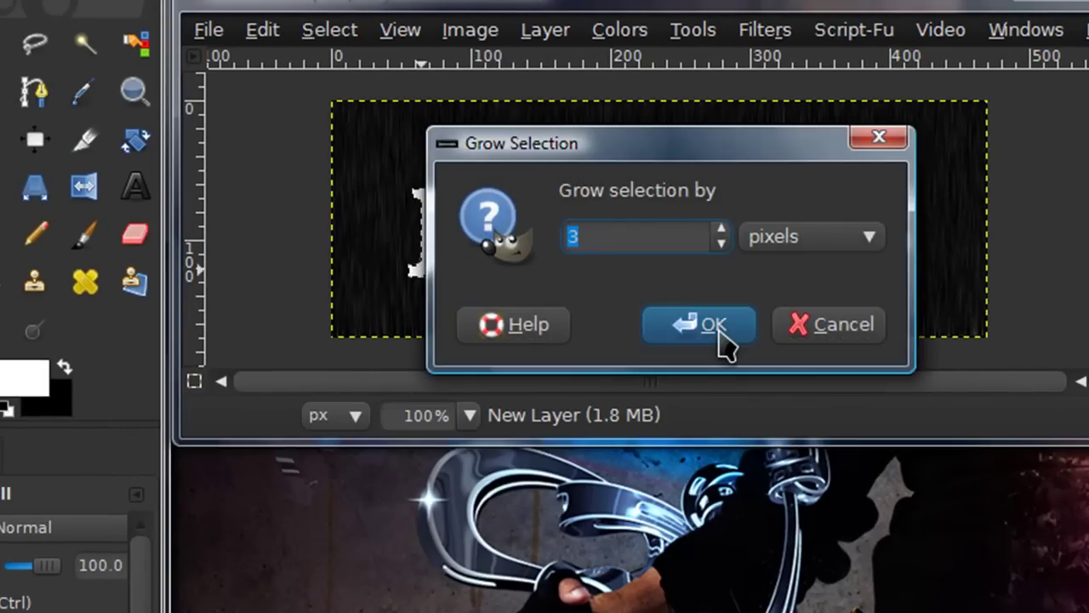
left_click(719, 326)
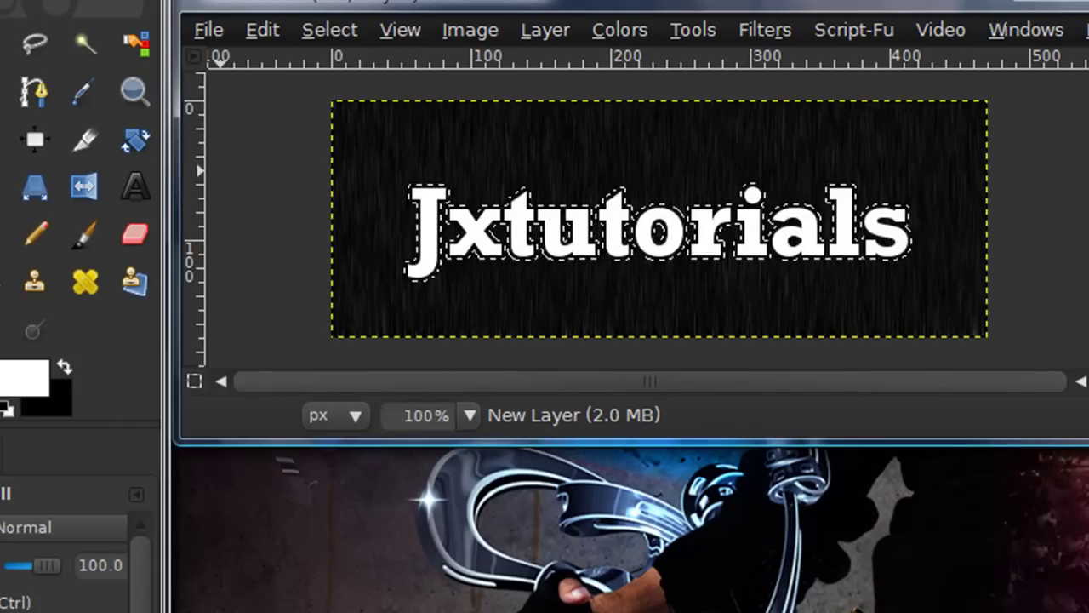
Fill the grown selection with black on the new layer, and clear the selection.
left_click(61, 365)
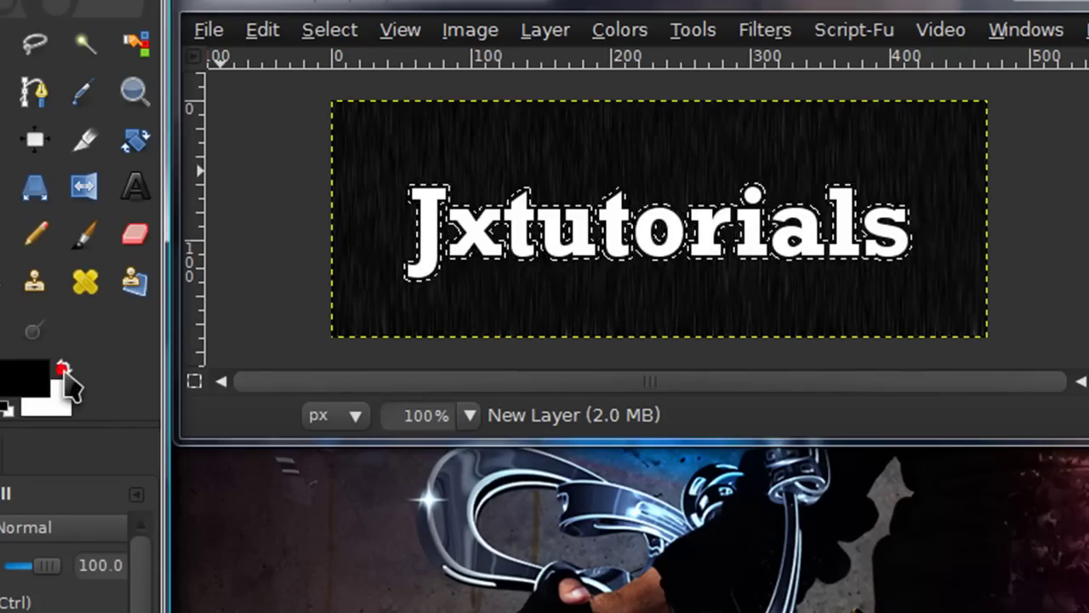
left_click(505, 249)
left_click(331, 30)
left_click(367, 90)
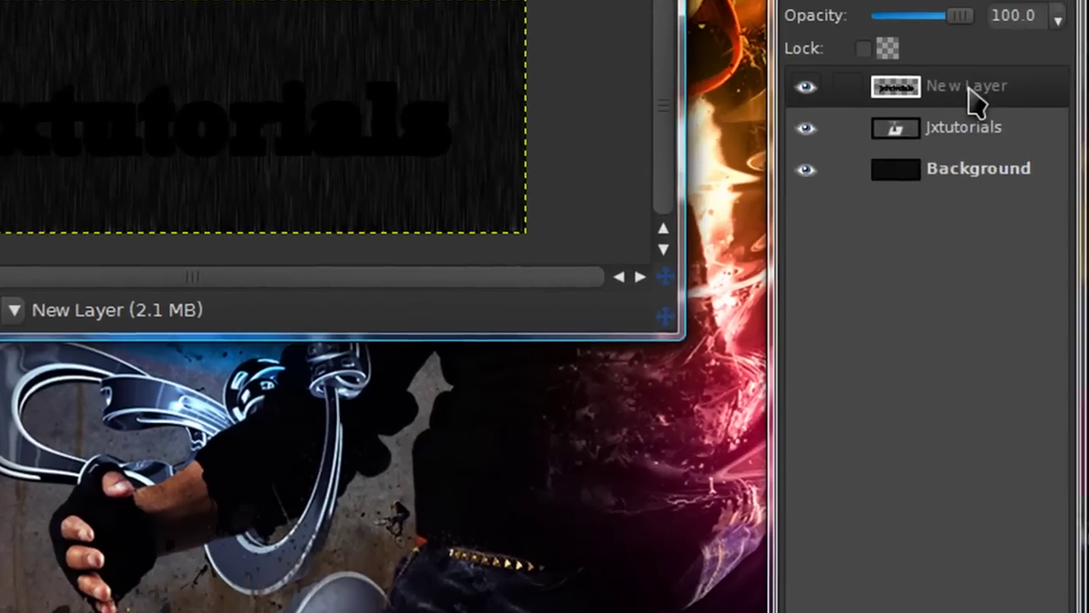
Move the black outline layer beneath the text layer and merge the text down onto it.
left_click_drag(910, 73, 931, 161)
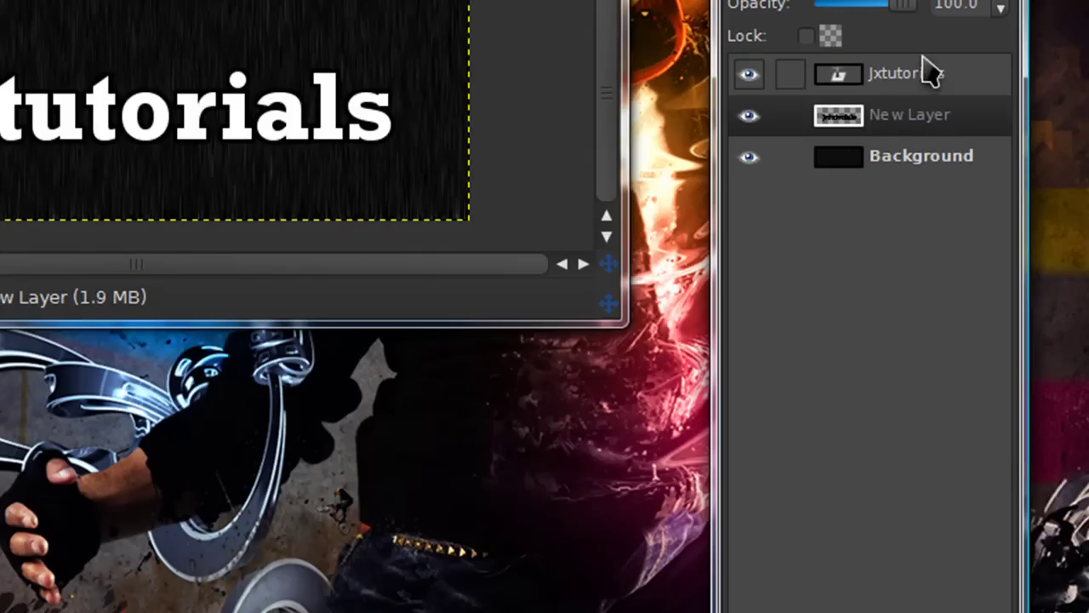
right_click(927, 70)
left_click(1010, 261)
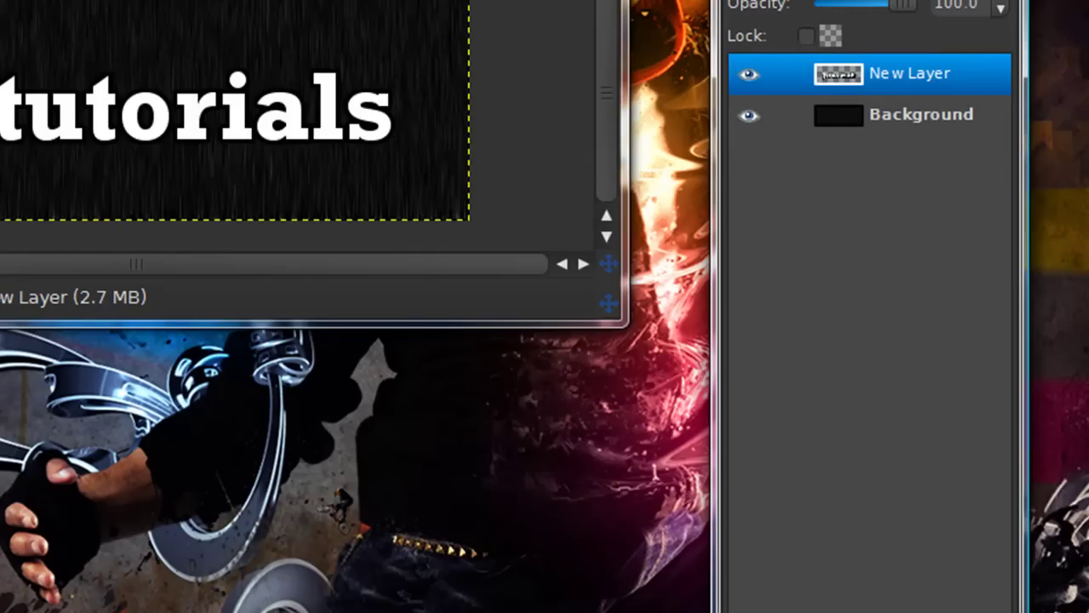
Add a red Drop Shadow to the outlined text with offsets X 0 and Y 0, blur radius 30, opacity 100 and resizing disallowed.
left_click(247, 2)
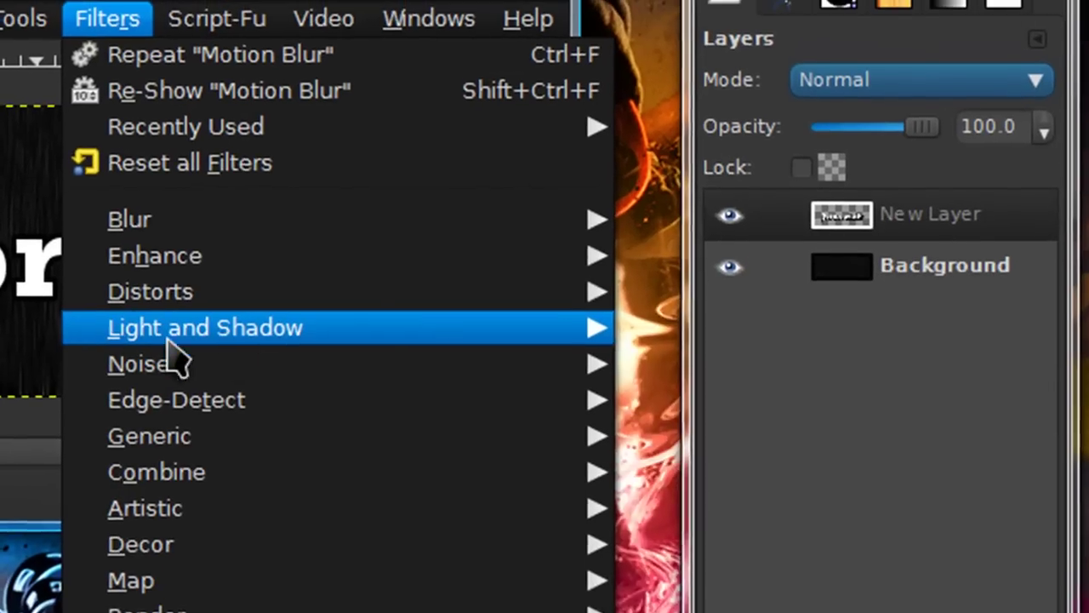
mouse_move(268, 219)
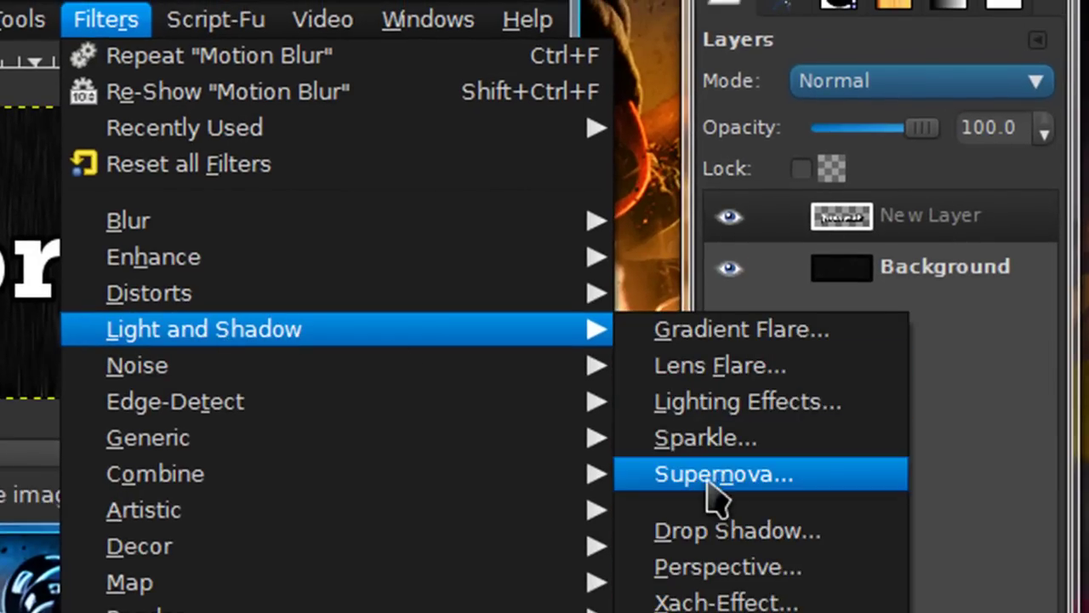
left_click(754, 538)
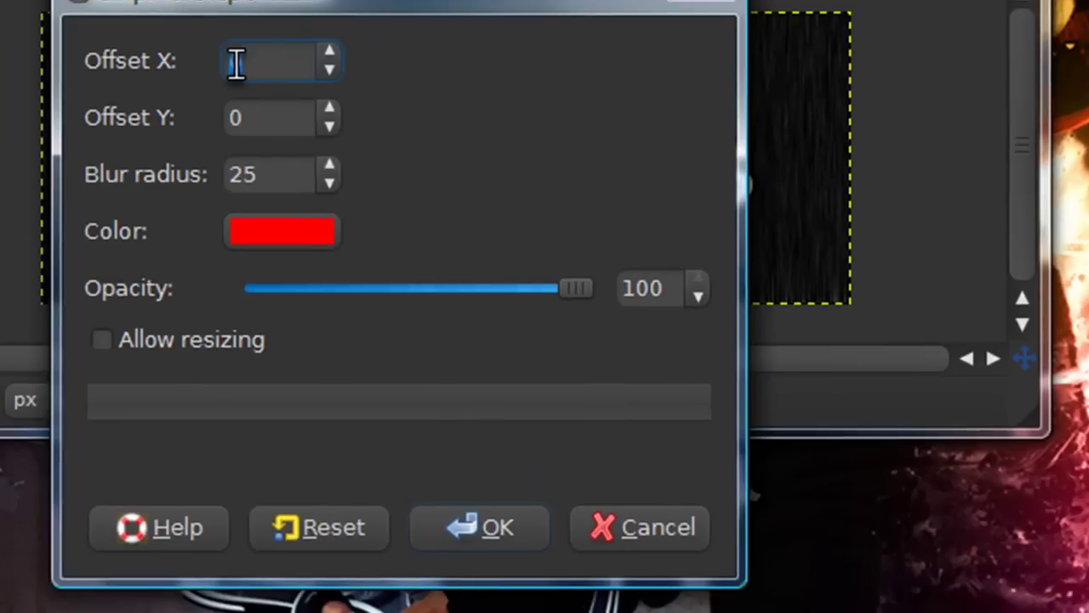
double_click(269, 60)
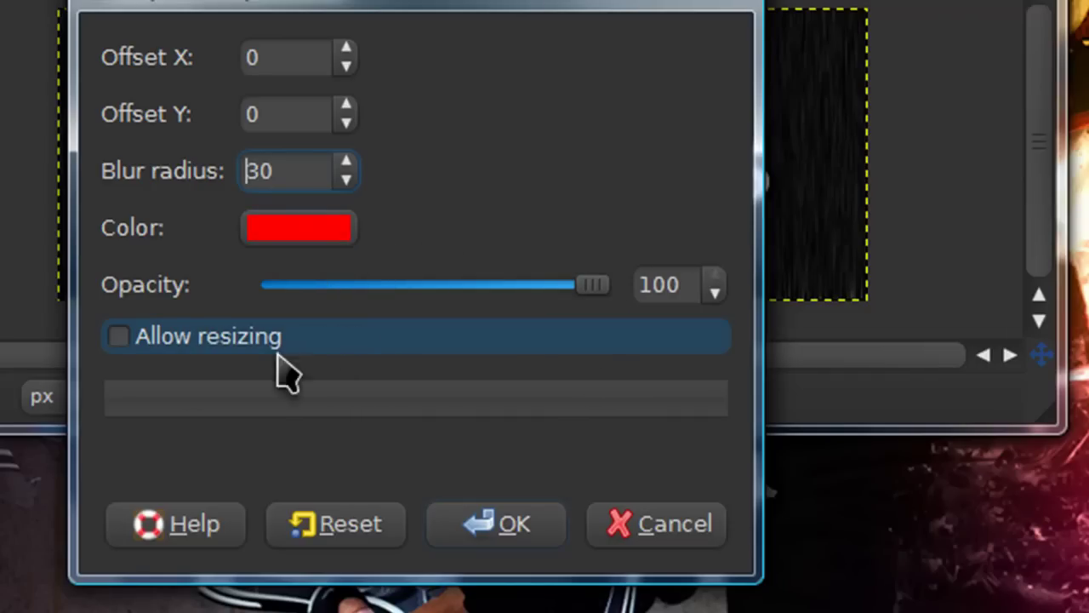
left_click(492, 526)
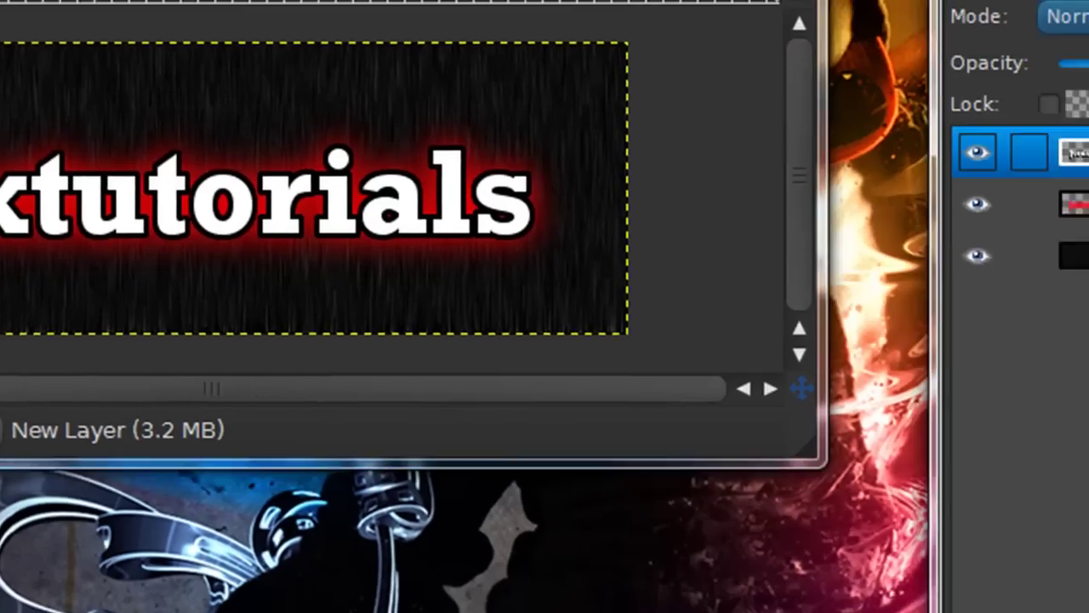
Lower the outlined text layer's opacity to 72.3 and add a new transparent layer above it.
left_click(888, 195)
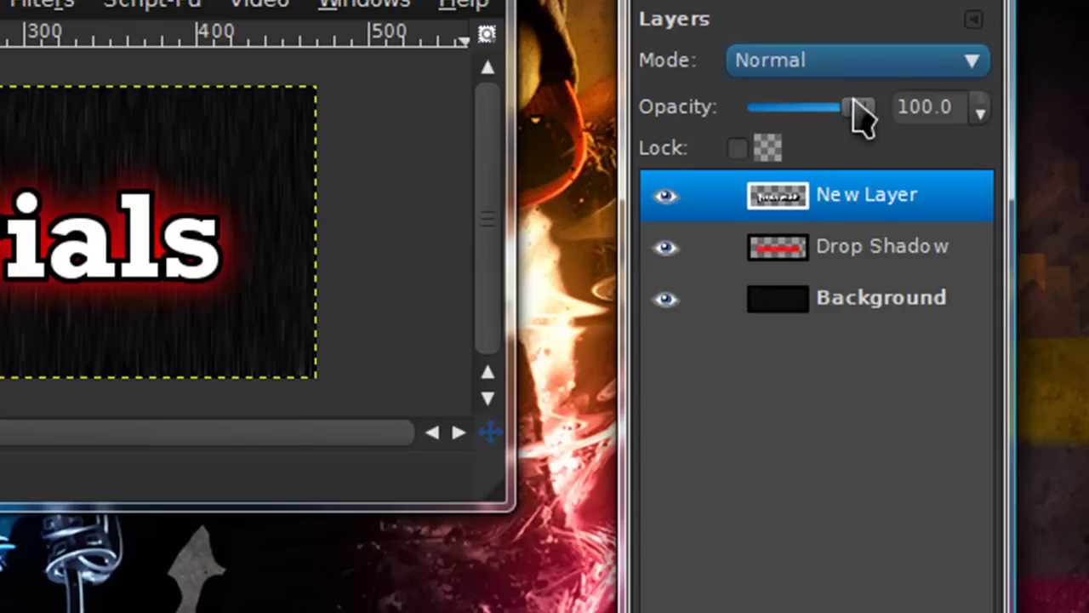
left_click_drag(851, 103, 825, 107)
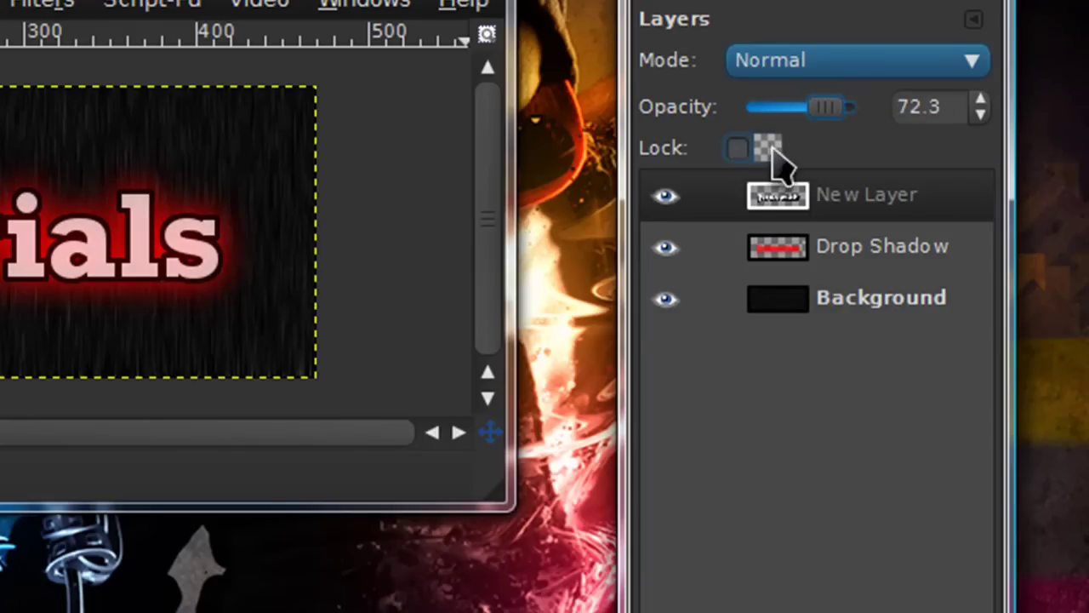
key("ctrl+shift+n")
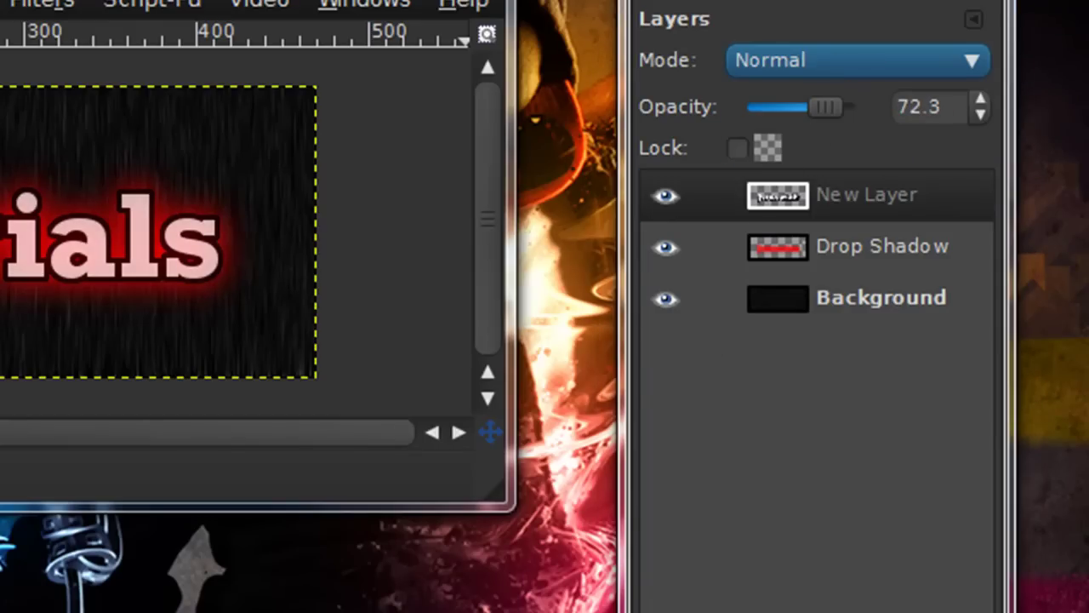
key("Return")
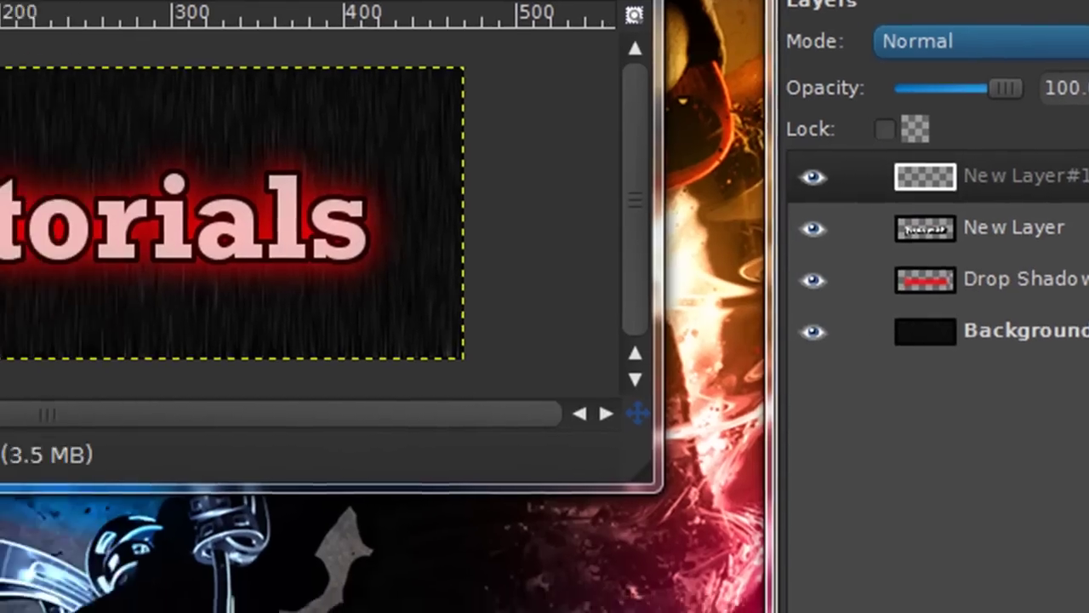
Stamp a black Splatter Set-7 paintbrush mark at scale 0.40 over the lower part of the first letters.
left_click(165, 123)
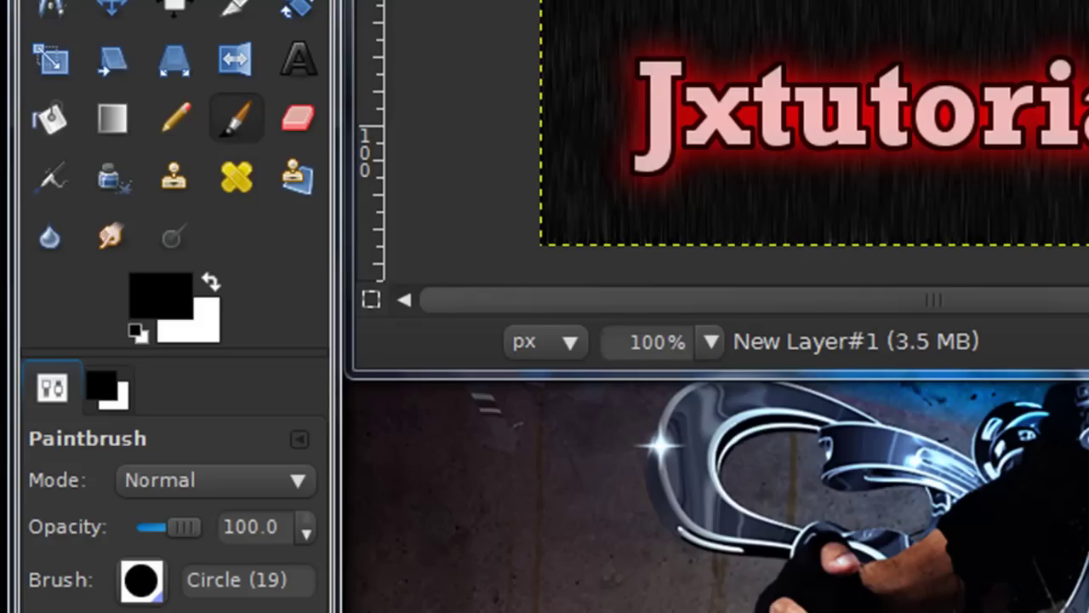
left_click(986, 285)
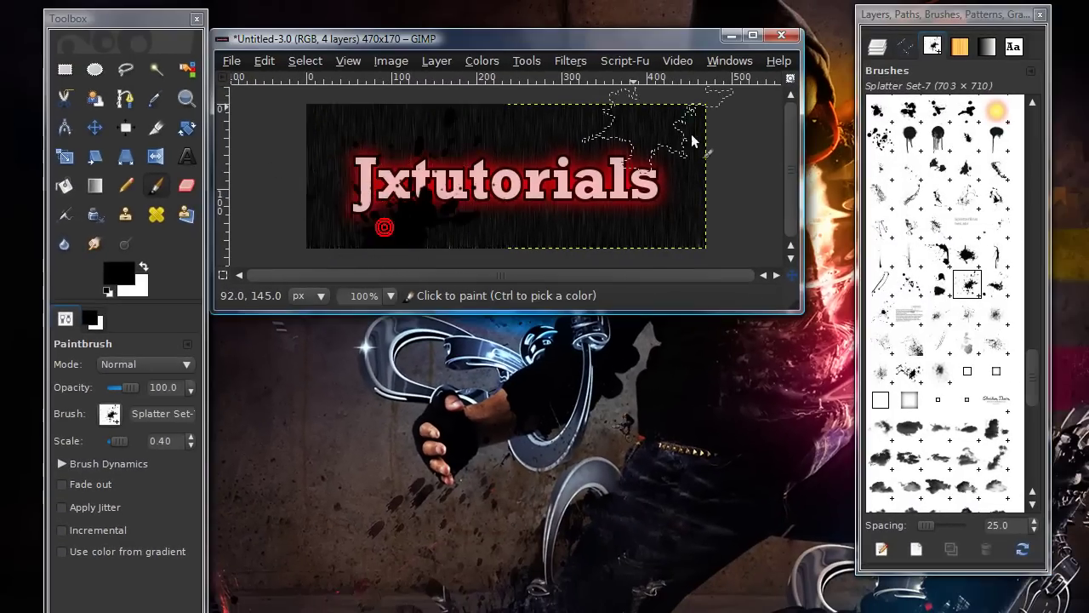
left_click(393, 230)
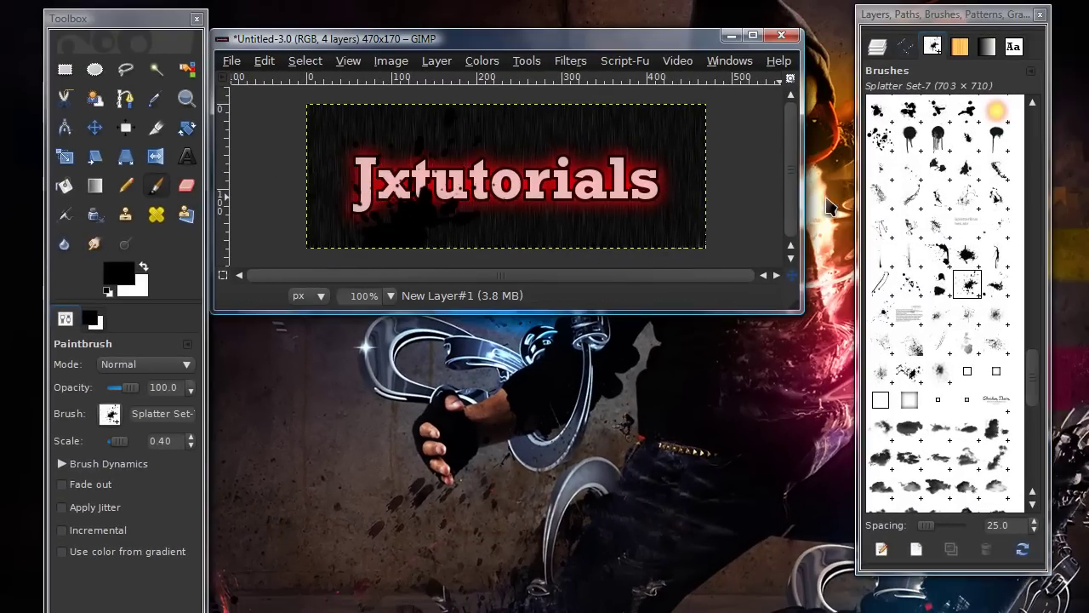
Stamp black SparklingTeaSplatter_10 splatters at scale 1.09 over the banner's upper right and SparklingTeaSplatter_3 over the text's middle.
scroll(957, 254, "up", 3)
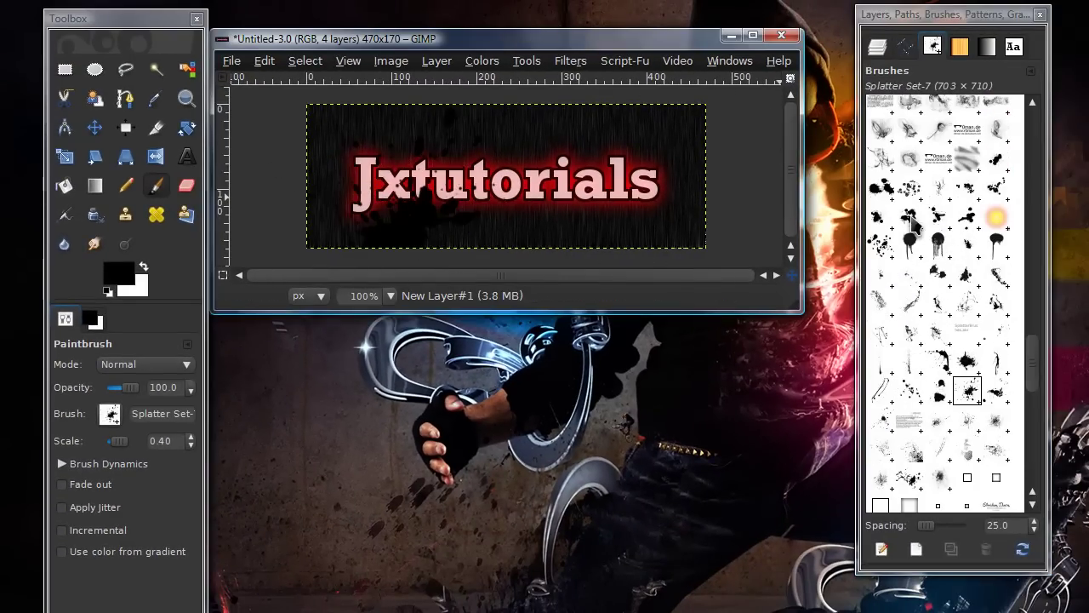
left_click(880, 187)
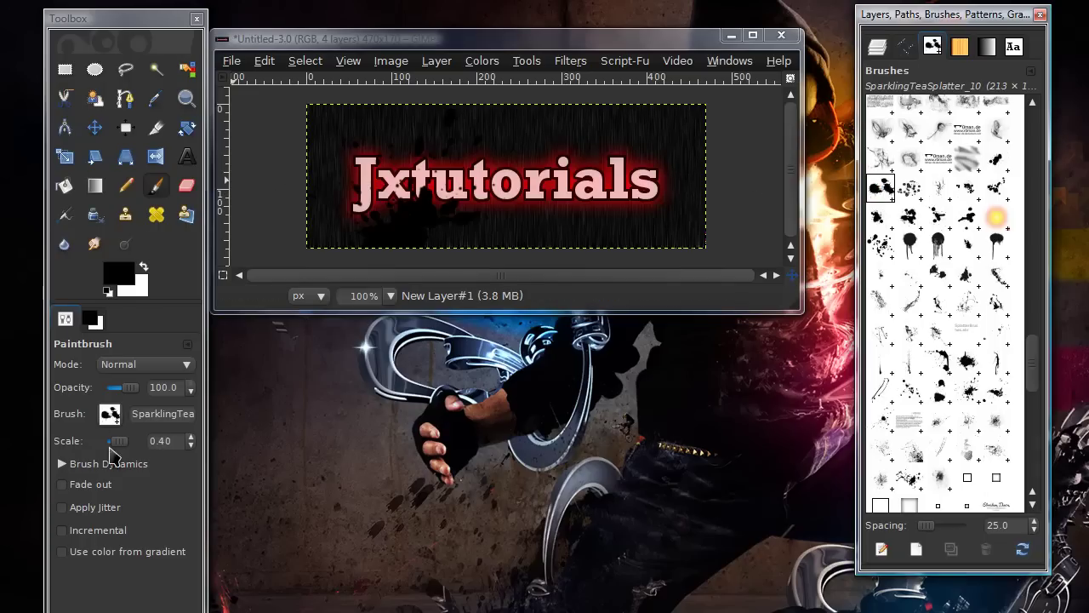
left_click_drag(113, 442, 122, 442)
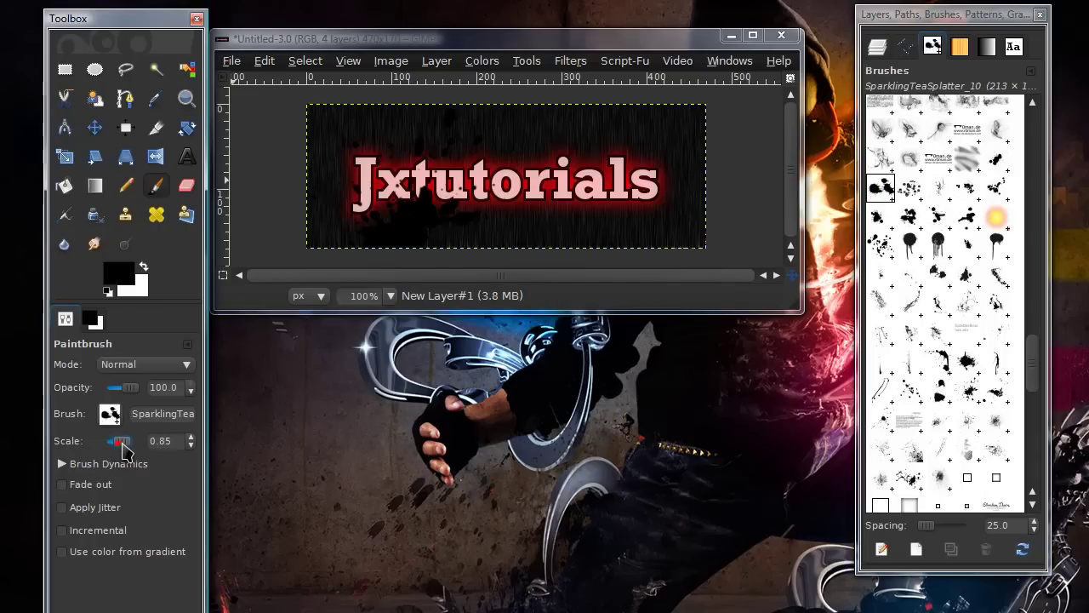
left_click(621, 143)
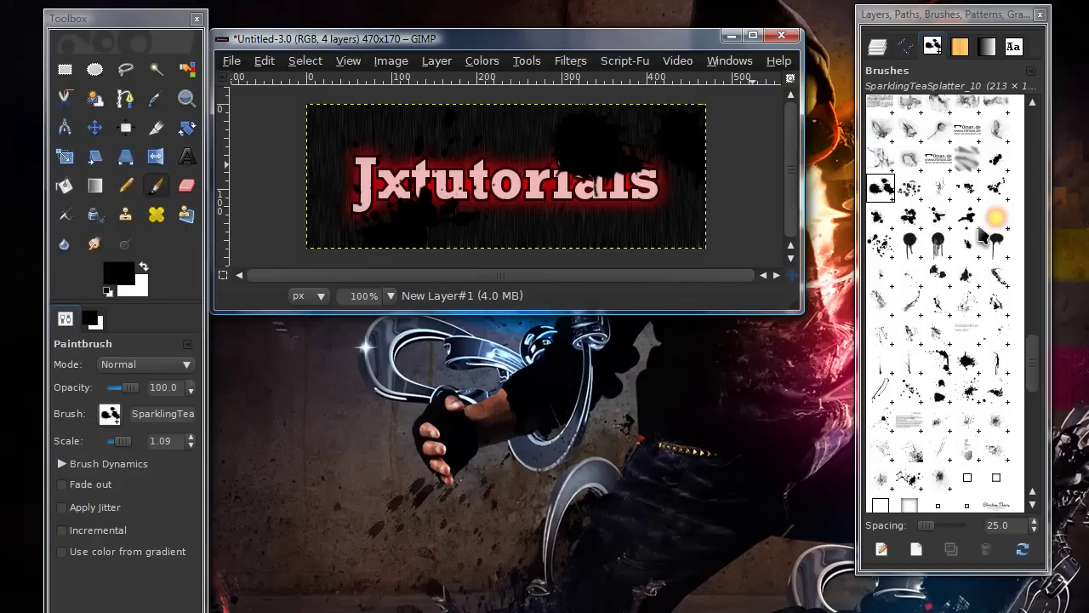
left_click(943, 192)
left_click(516, 204)
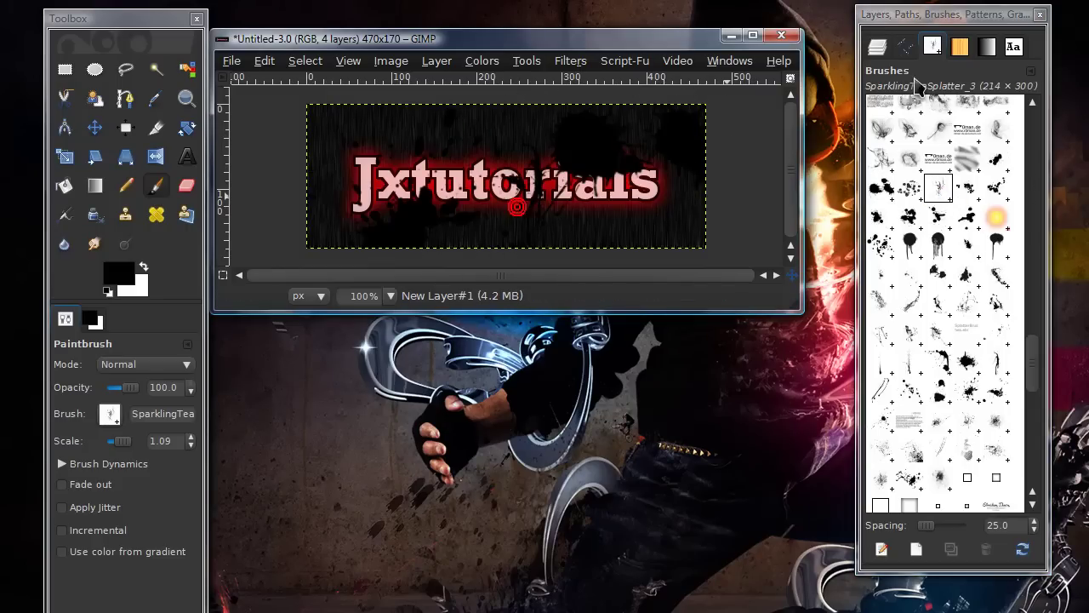
Set the splatter layer's blend mode to Overlay and merge all visible layers into one.
left_click(877, 48)
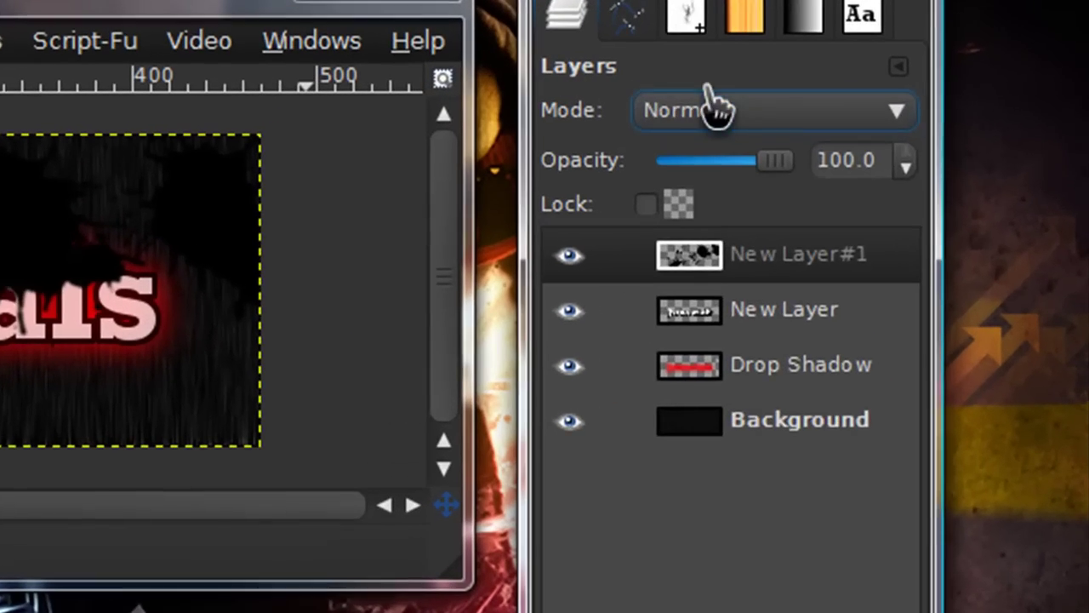
left_click(943, 89)
left_click(757, 368)
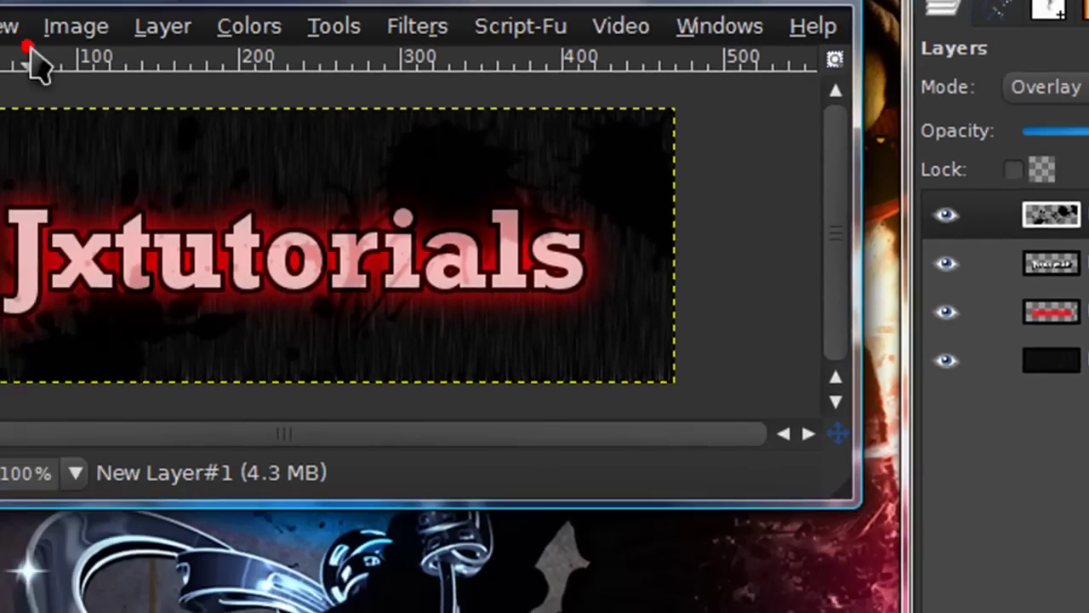
left_click(227, 23)
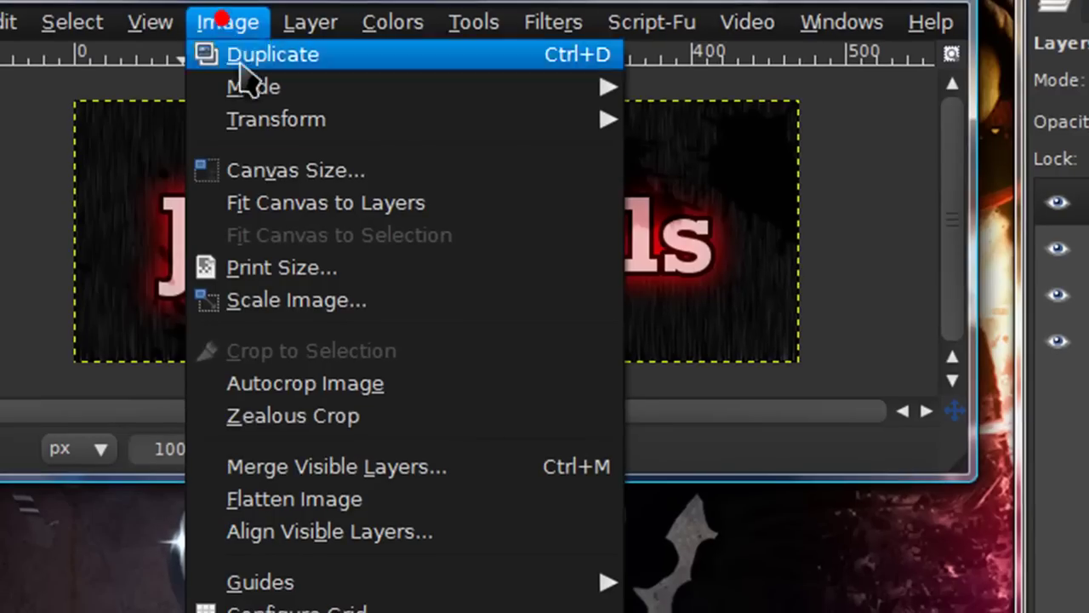
left_click(534, 468)
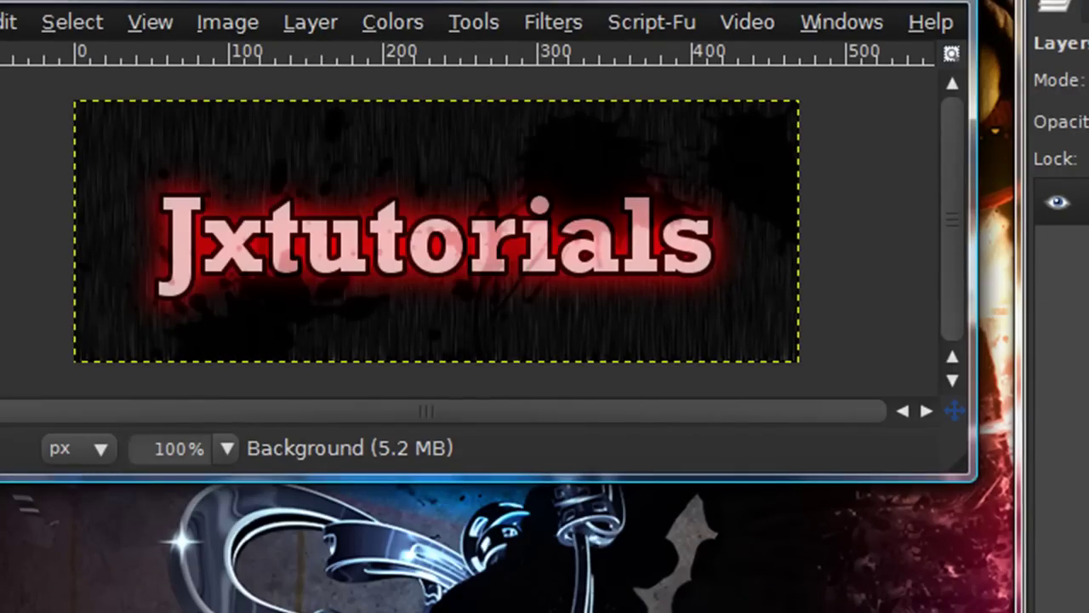
Select the whole image and give the rectangular selection rounded corners with a radius of 30.
left_click(73, 23)
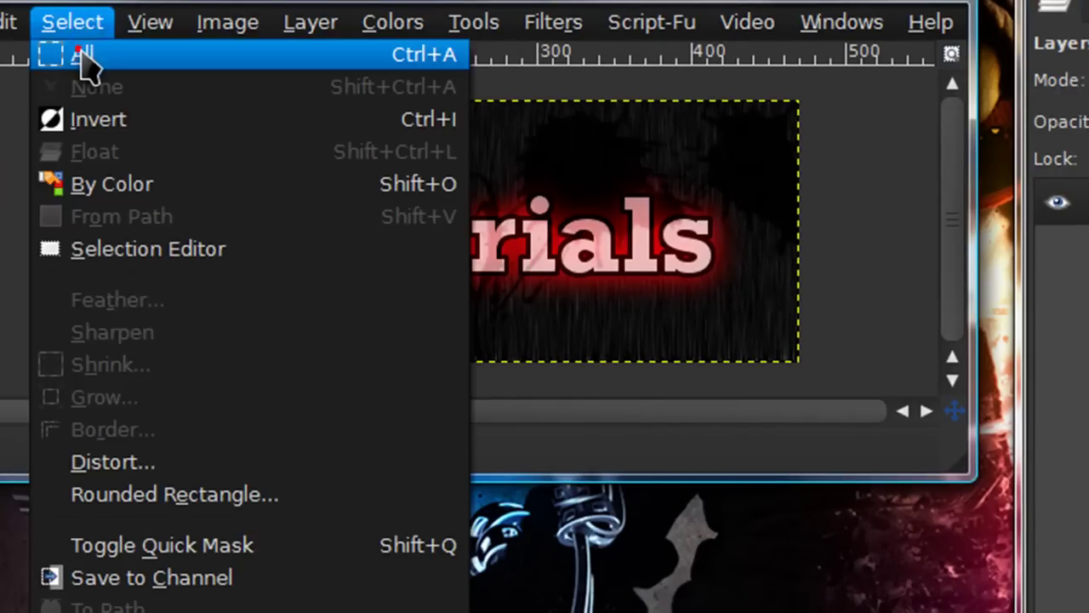
left_click(81, 49)
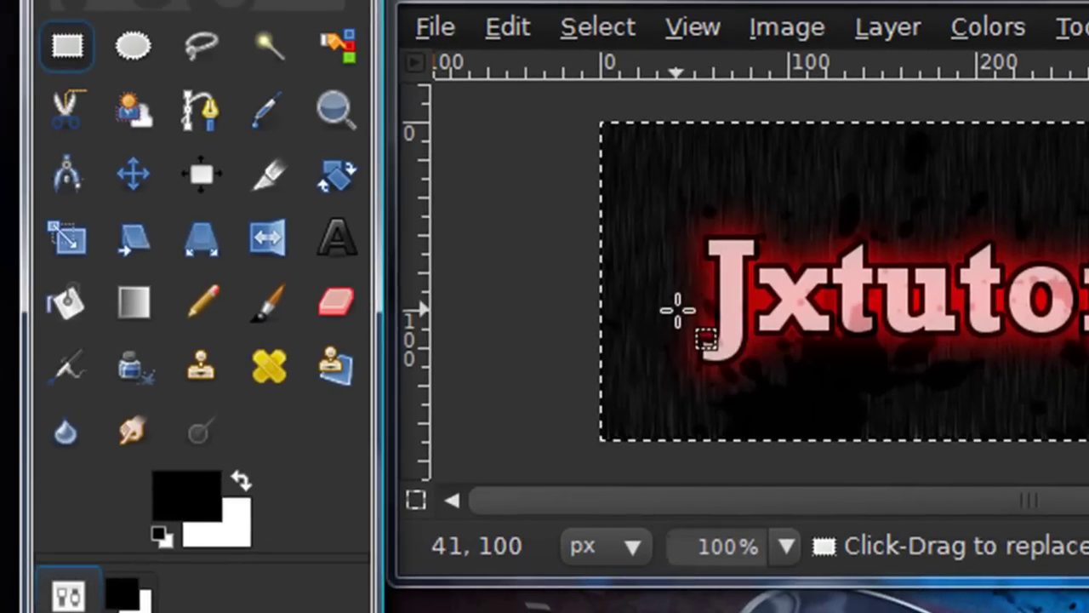
left_click(672, 313)
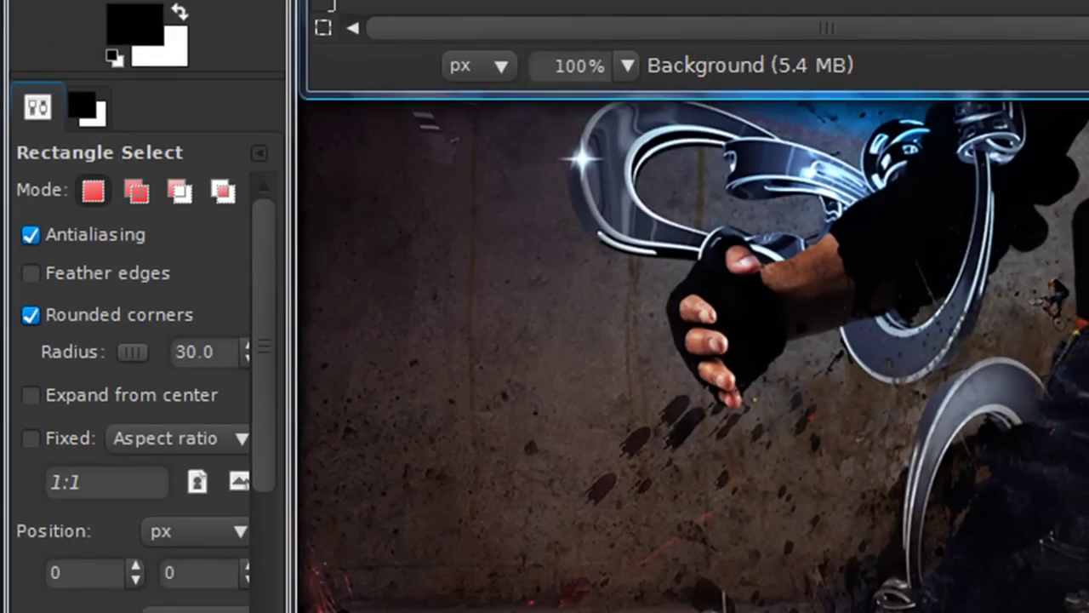
left_click(446, 37)
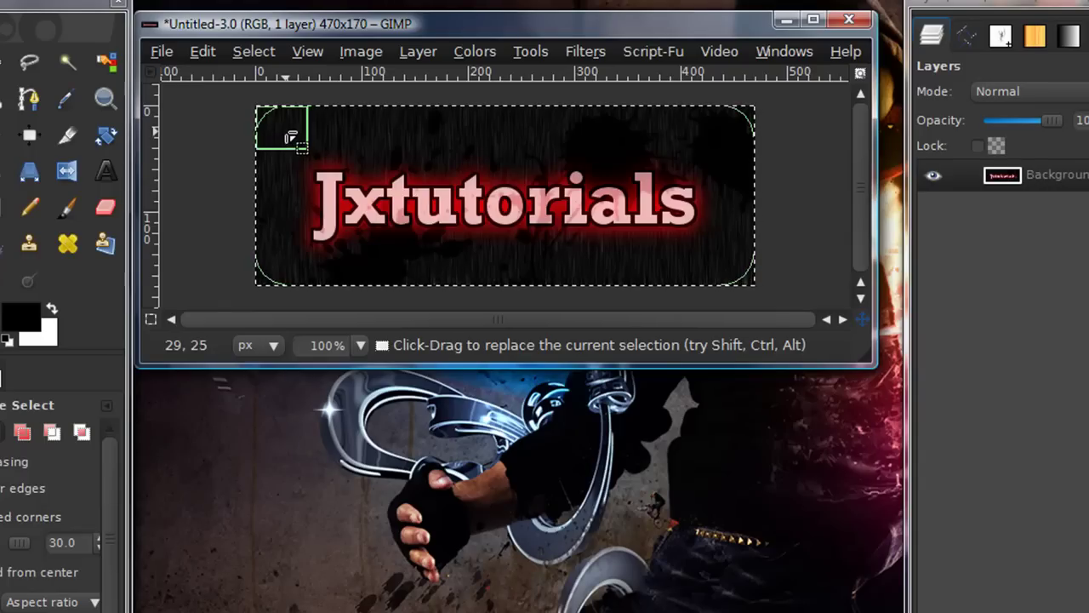
left_click_drag(291, 138, 303, 149)
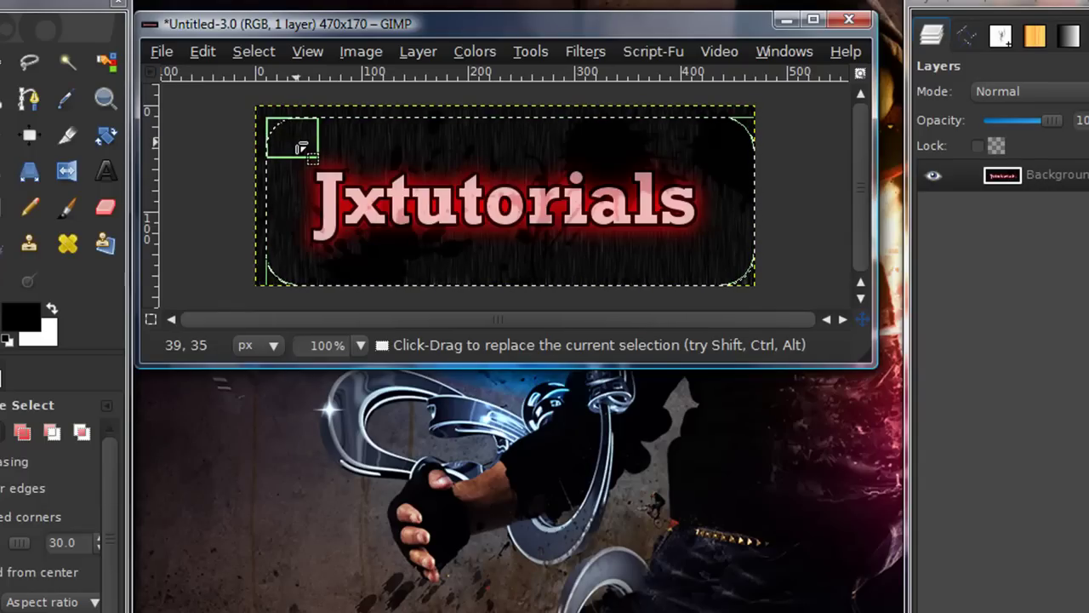
left_click_drag(302, 146, 256, 105)
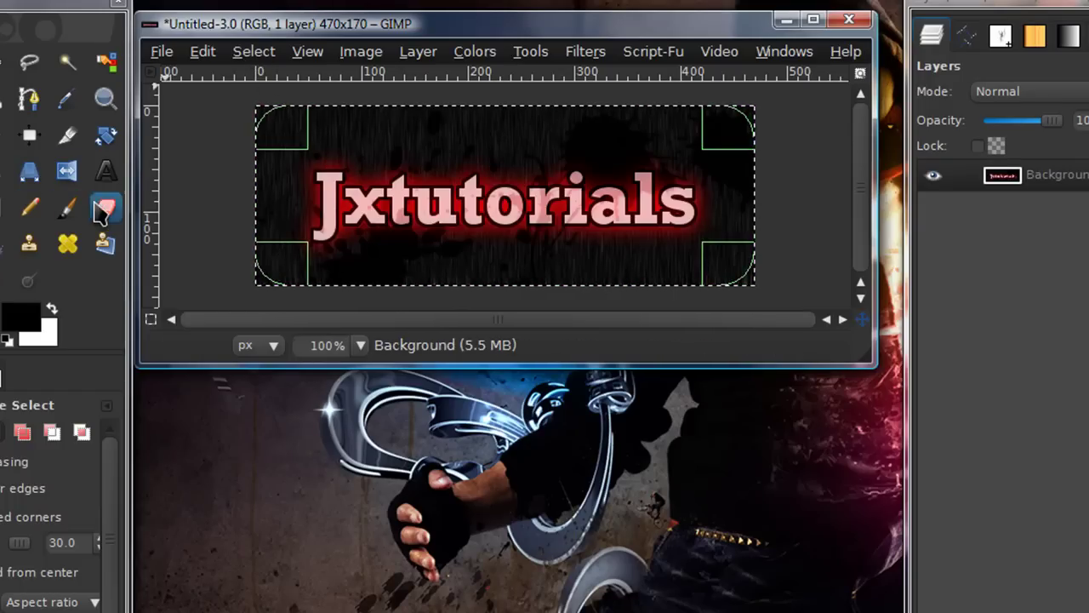
left_click(102, 211)
left_click(4, 67)
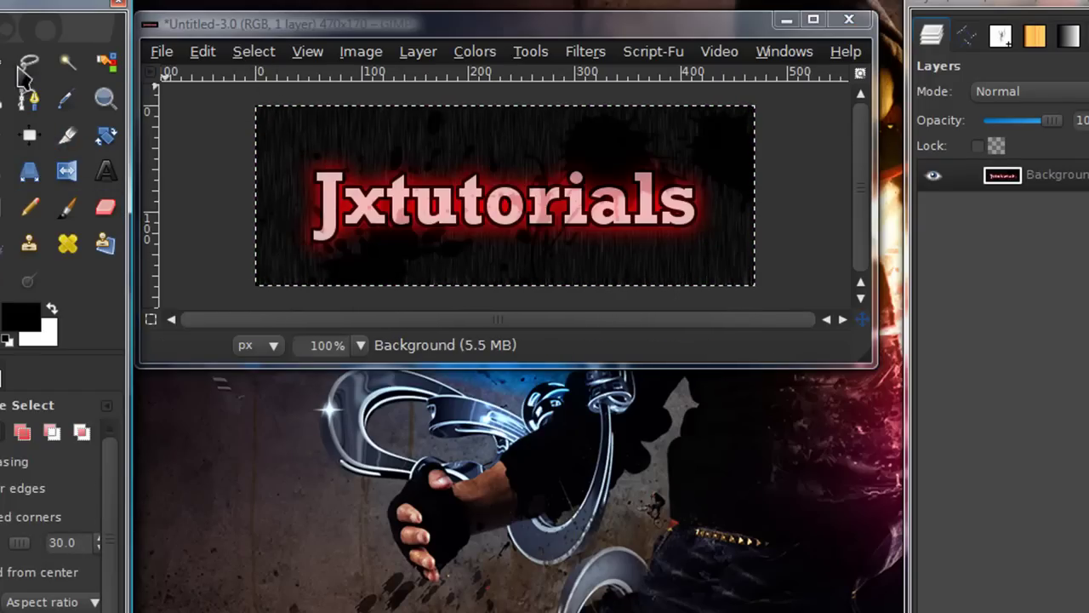
Reapply the rounded corners of radius 30 to the full-image selection and invert the selection.
left_click(434, 174)
left_click(98, 540)
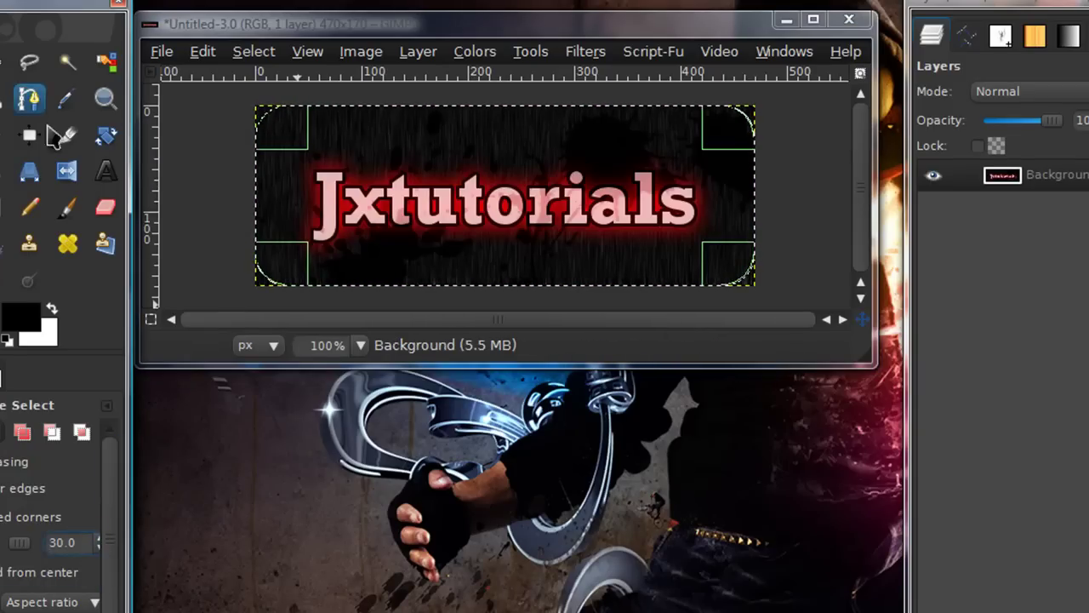
left_click(104, 173)
left_click(105, 207)
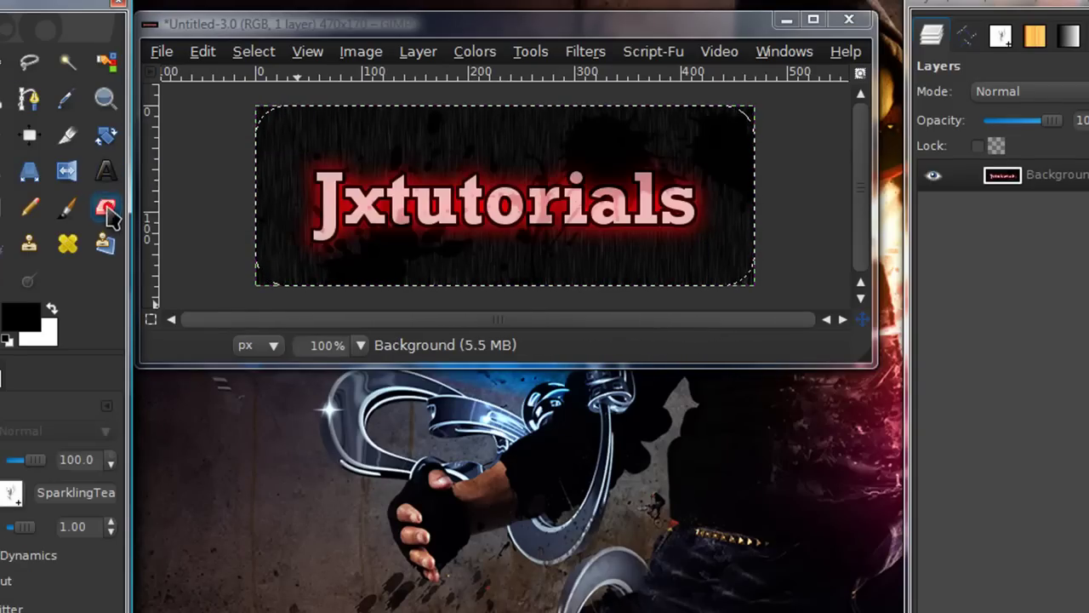
left_click(265, 54)
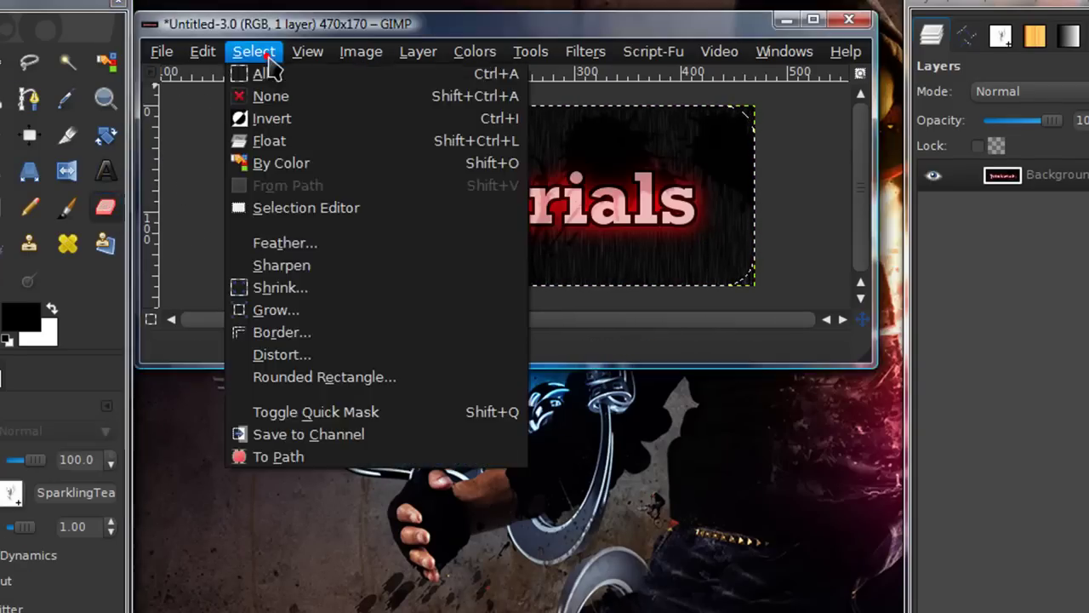
left_click(290, 119)
Erase the four banner corners outside the rounded rectangle with the Circle (19) brush and clear the selection.
mouse_move(269, 84)
left_mouse_down()
mouse_move(213, 102)
mouse_move(193, 128)
mouse_move(206, 116)
mouse_move(374, 246)
mouse_move(626, 266)
mouse_move(623, 316)
left_mouse_up()
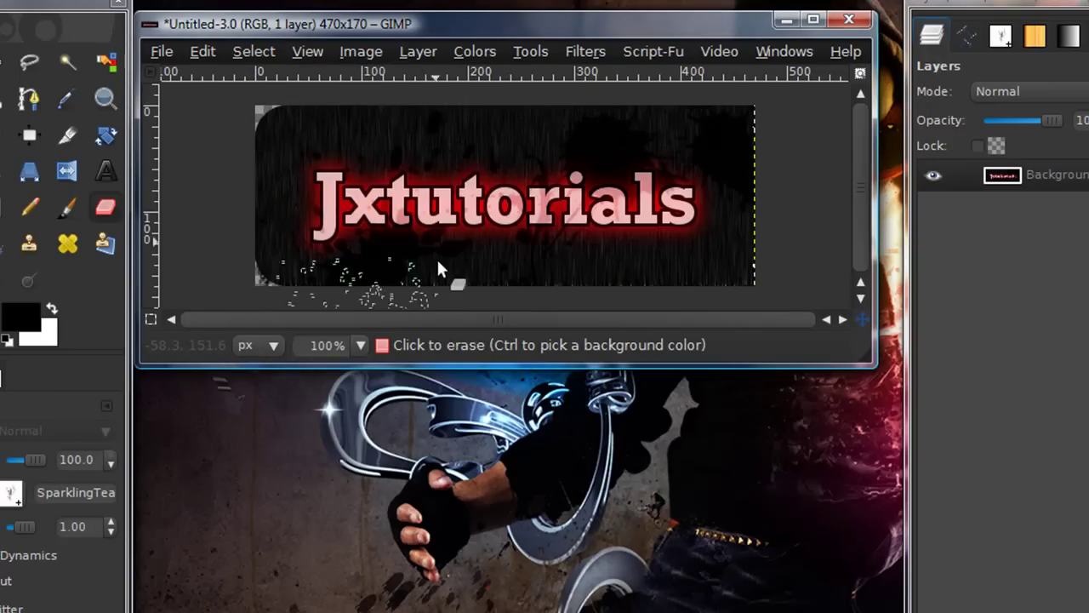
left_click(11, 494)
scroll(80, 562, "down", 5)
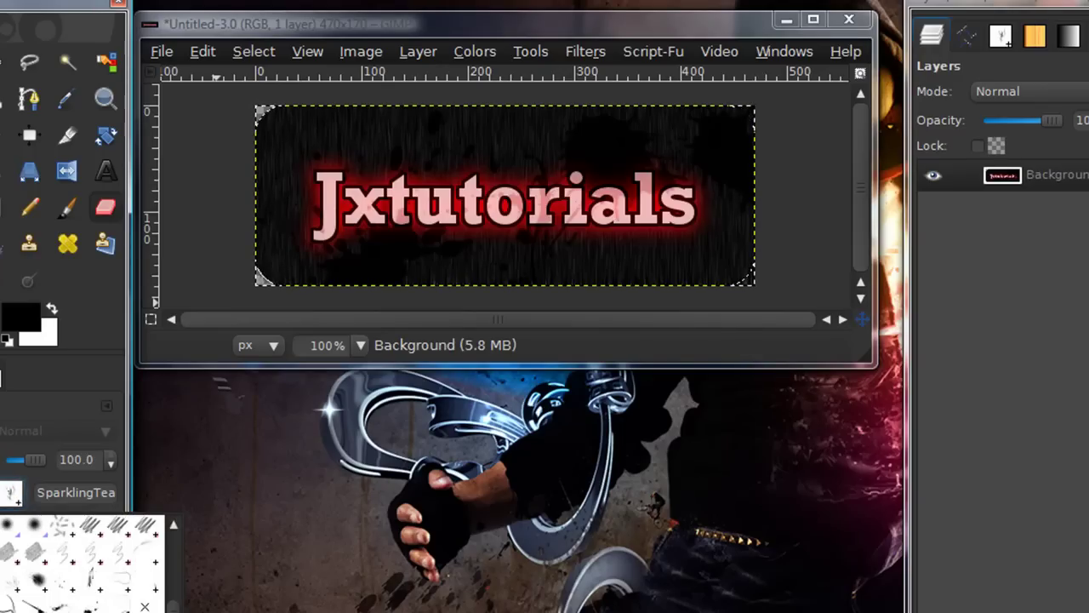
left_click(9, 577)
left_click(260, 283)
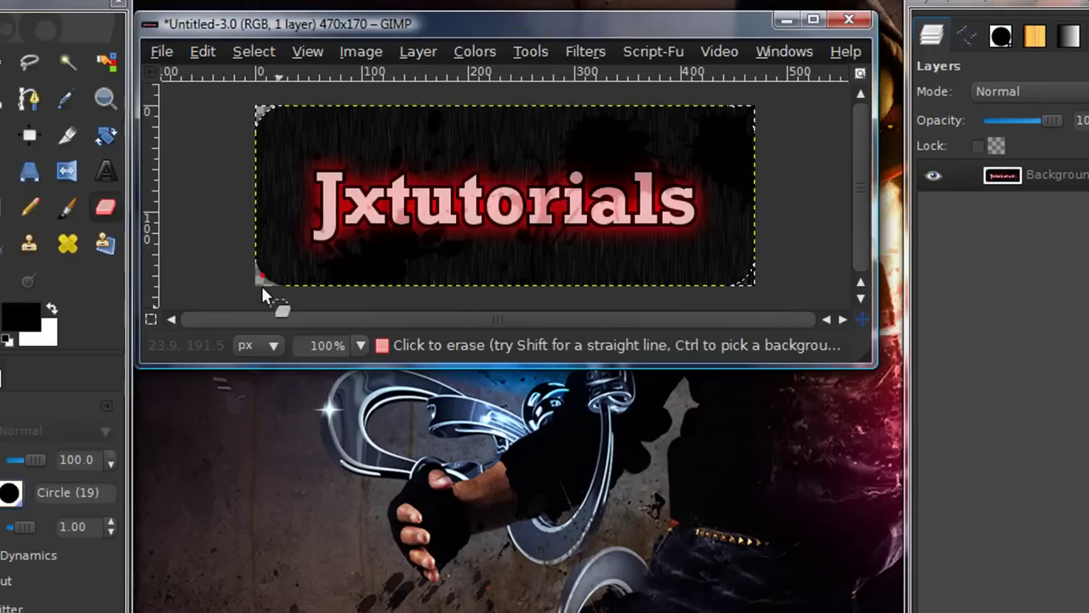
left_click(264, 109)
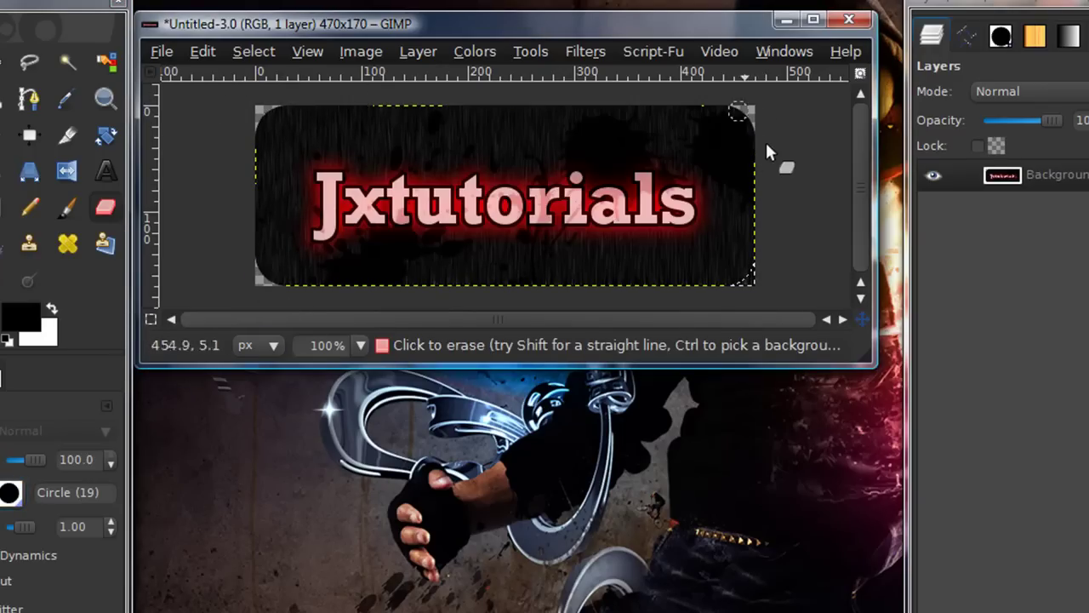
left_click(746, 272)
left_click(254, 51)
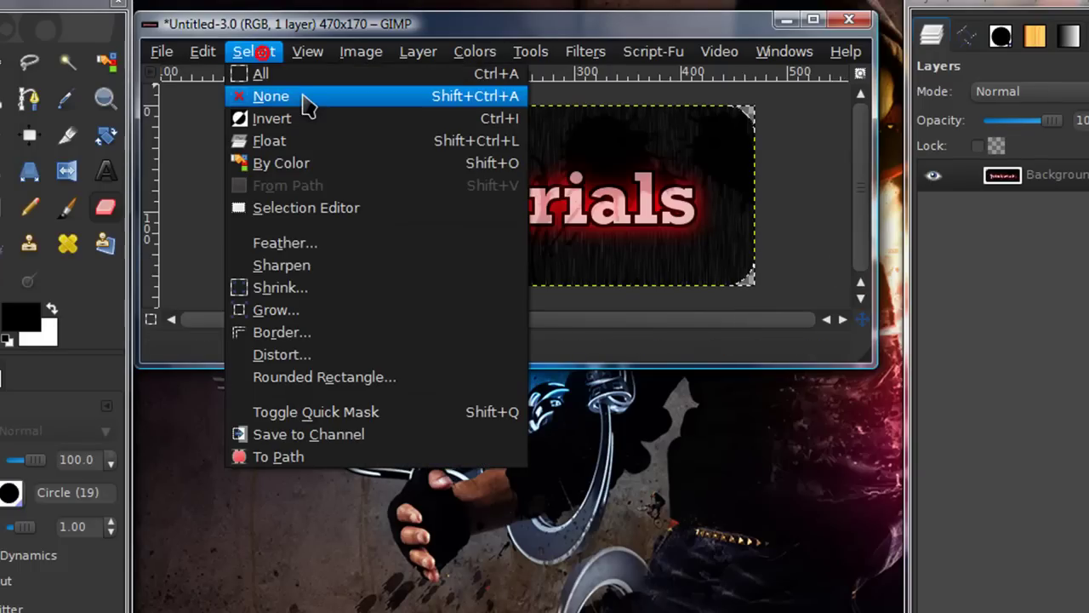
left_click(302, 102)
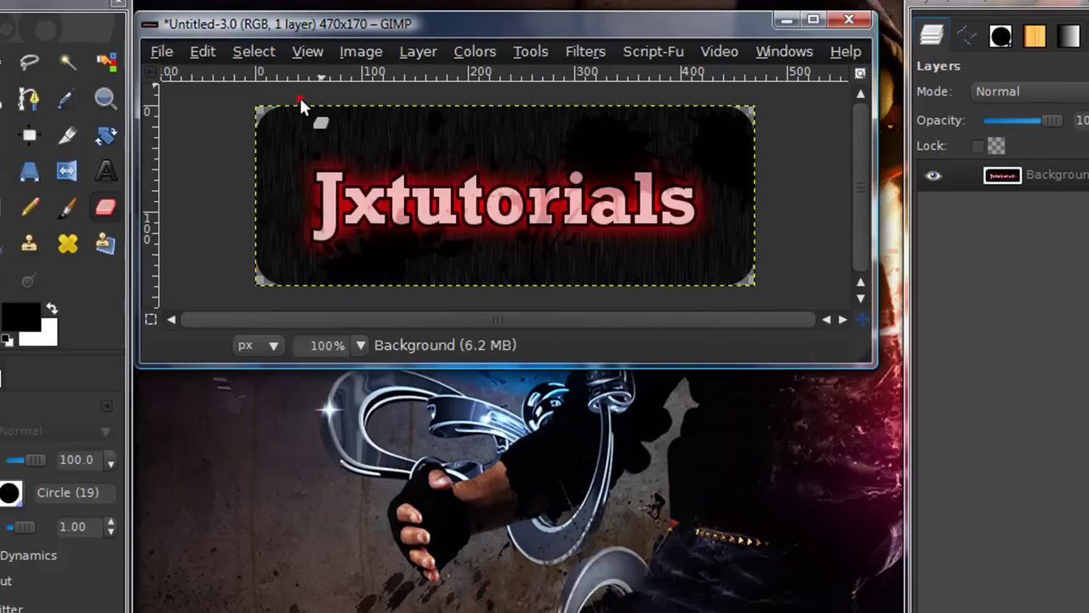
Save the banner as signature.png in the Pictures folder.
left_click(162, 51)
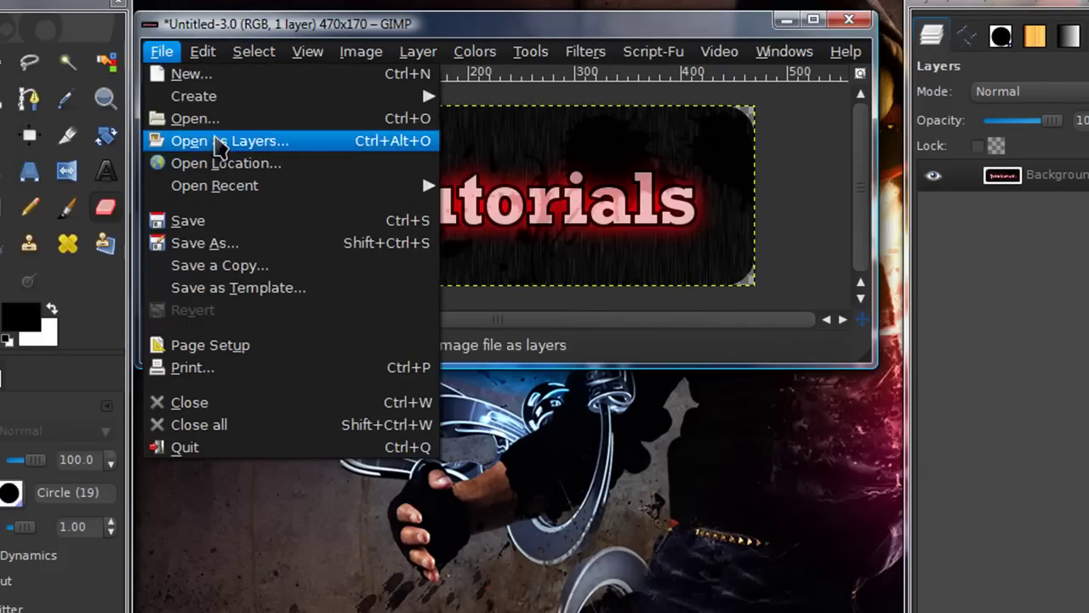
left_click(237, 242)
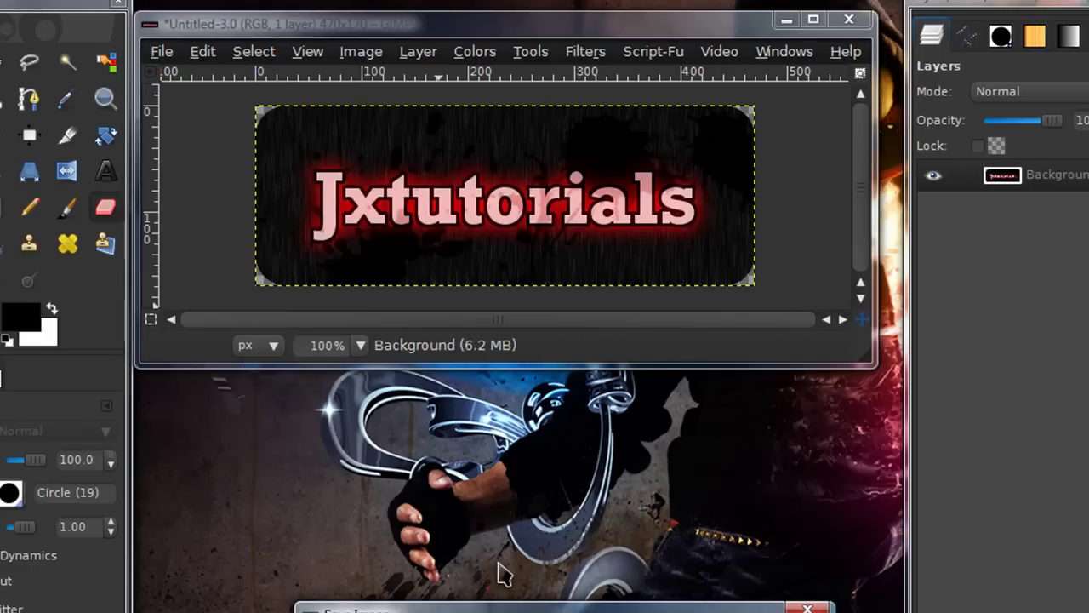
left_click(469, 184)
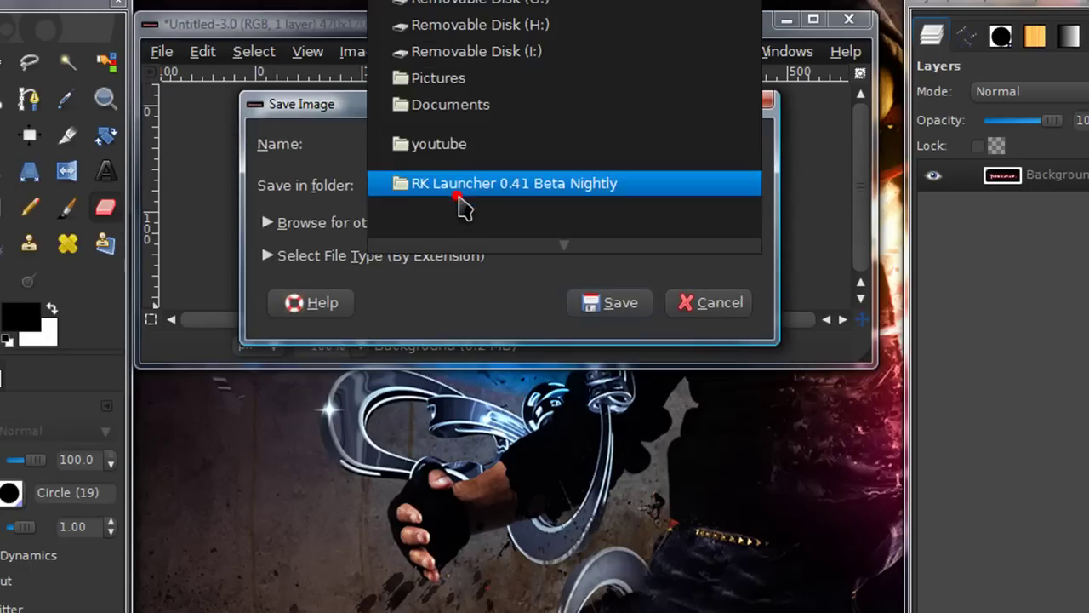
left_click(451, 79)
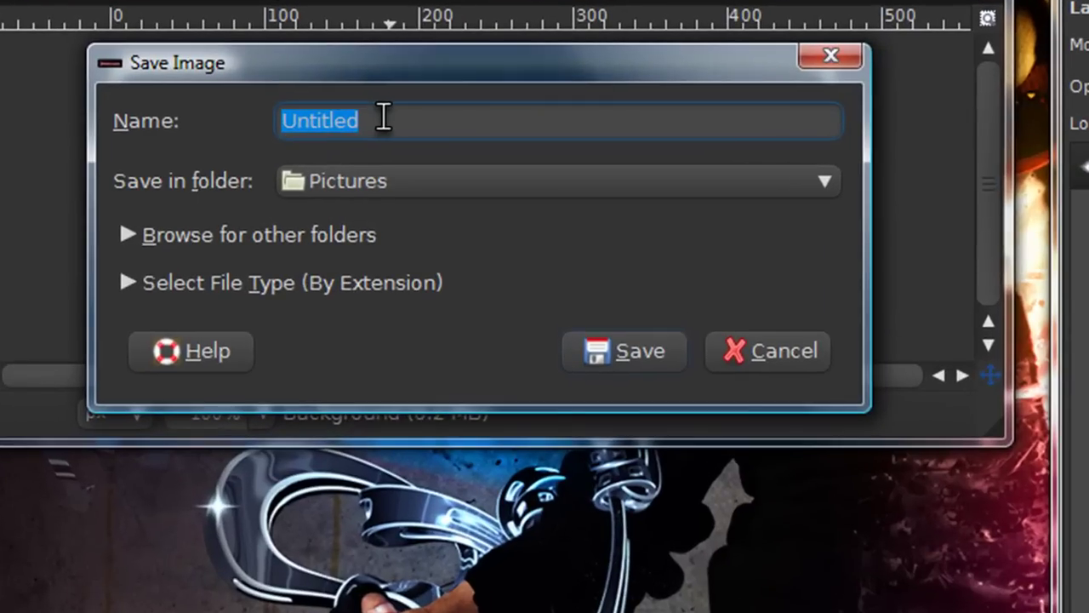
type("s")
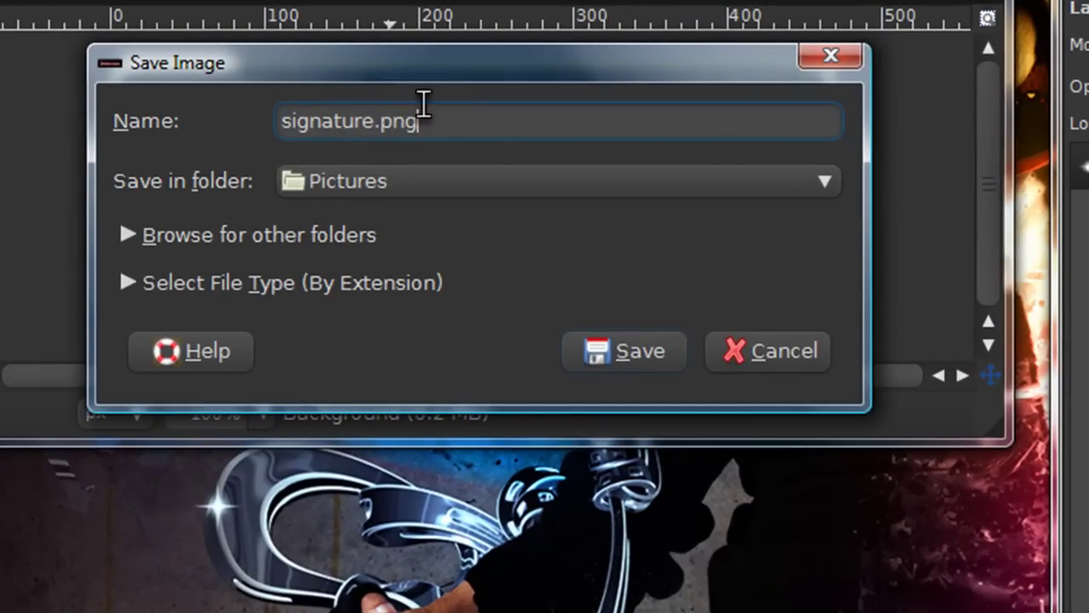
type("ignature.png")
left_click(669, 348)
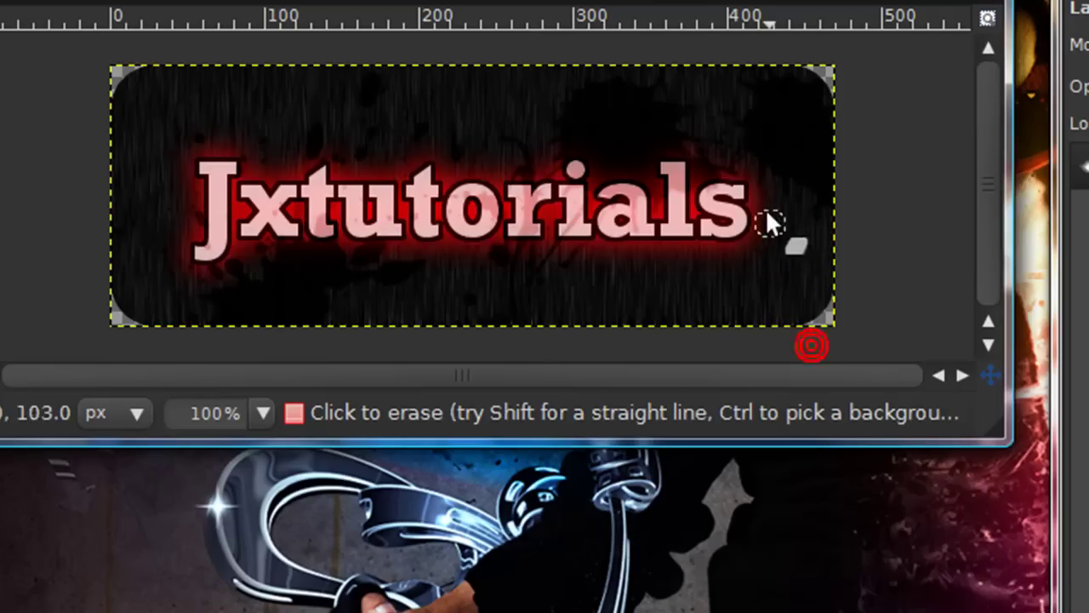